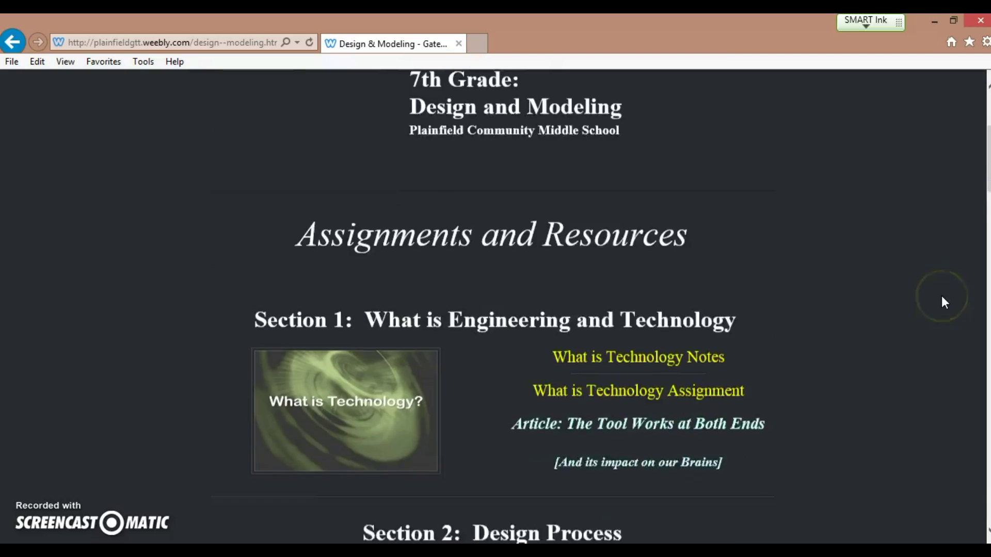
scroll(942, 296, down, 4)
scroll(941, 296, down, 4)
scroll(942, 296, down, 5)
scroll(942, 295, down, 5)
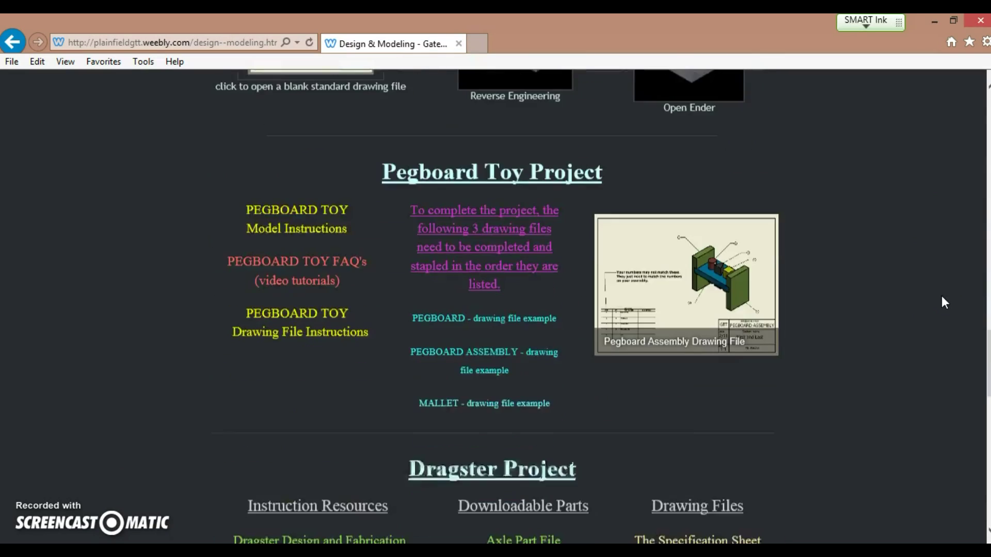
scroll(942, 296, down, 1)
scroll(942, 296, down, 4)
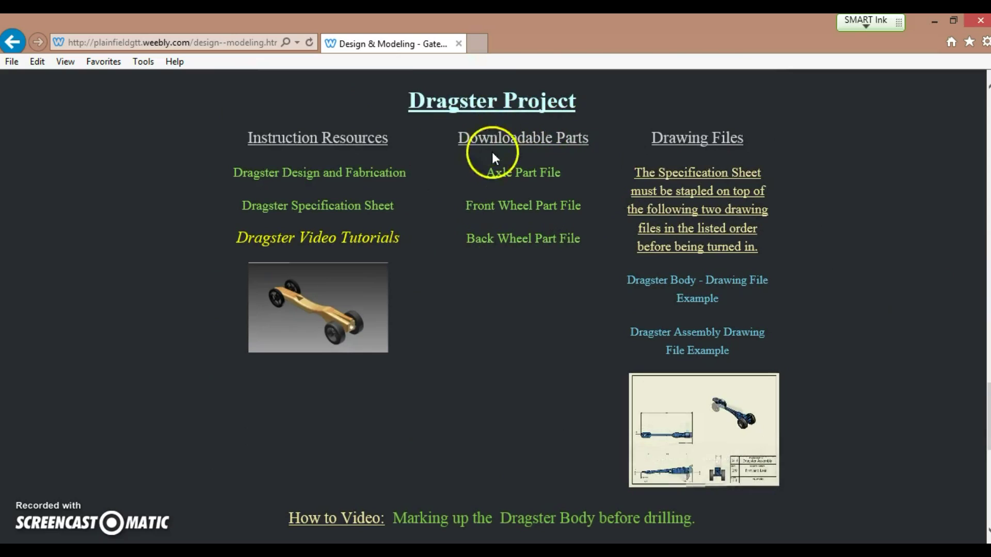
Step: Save the Dragster axle part file into the GTT > Design and Modeling > dragster folder
click(516, 177)
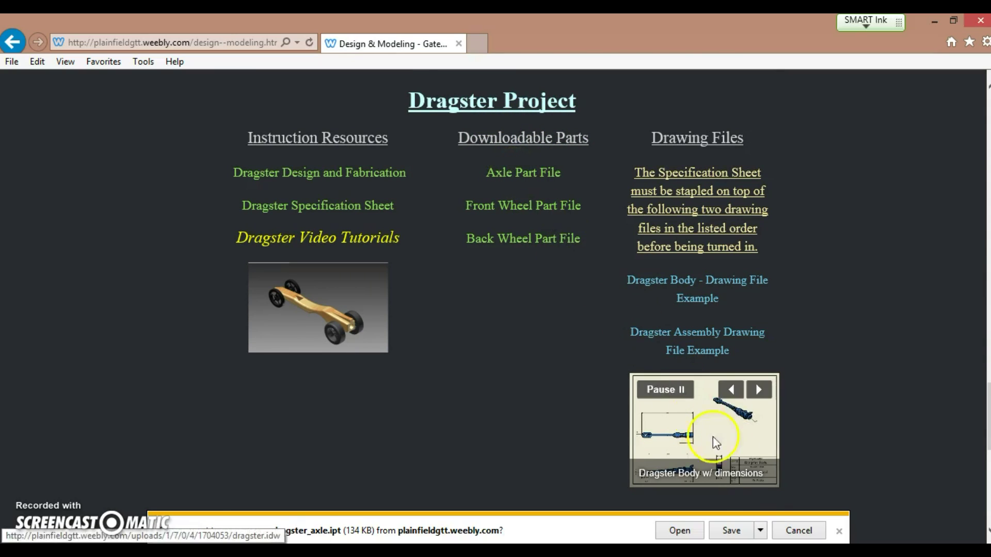
click(763, 532)
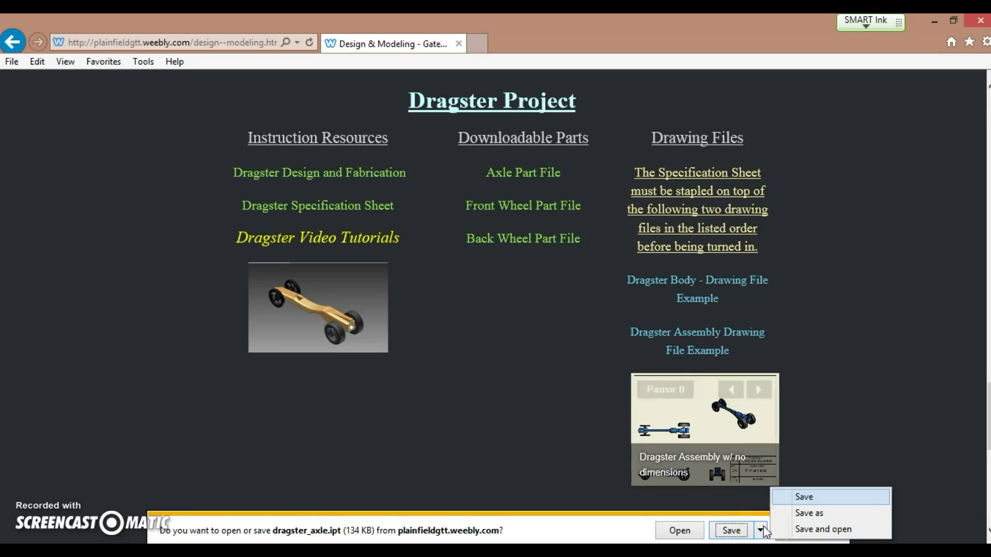
click(792, 515)
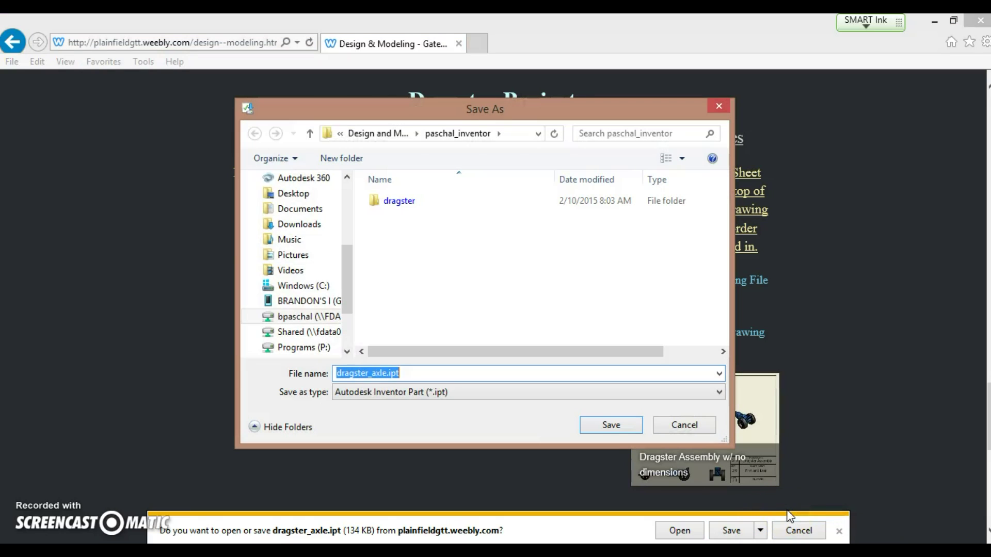
click(295, 317)
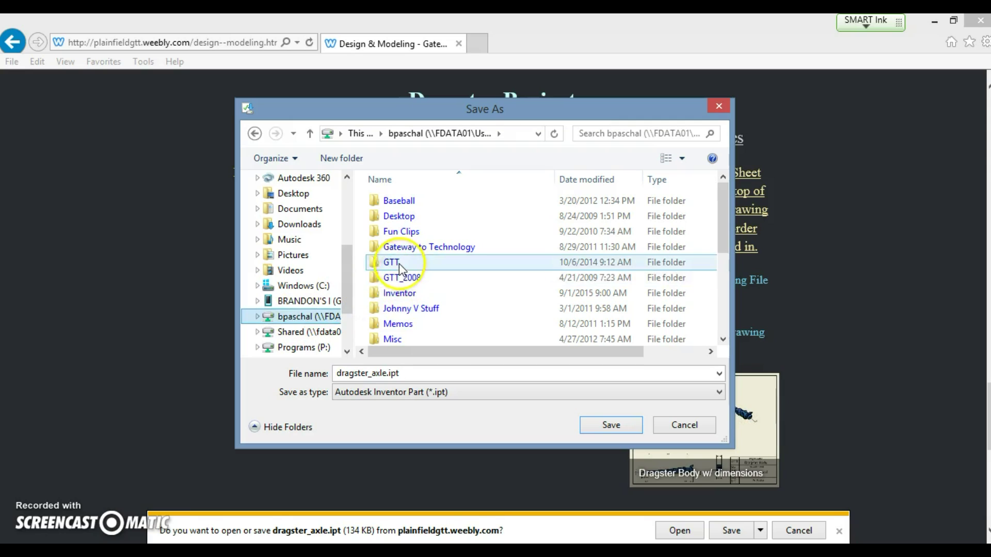
double_click(399, 264)
click(408, 202)
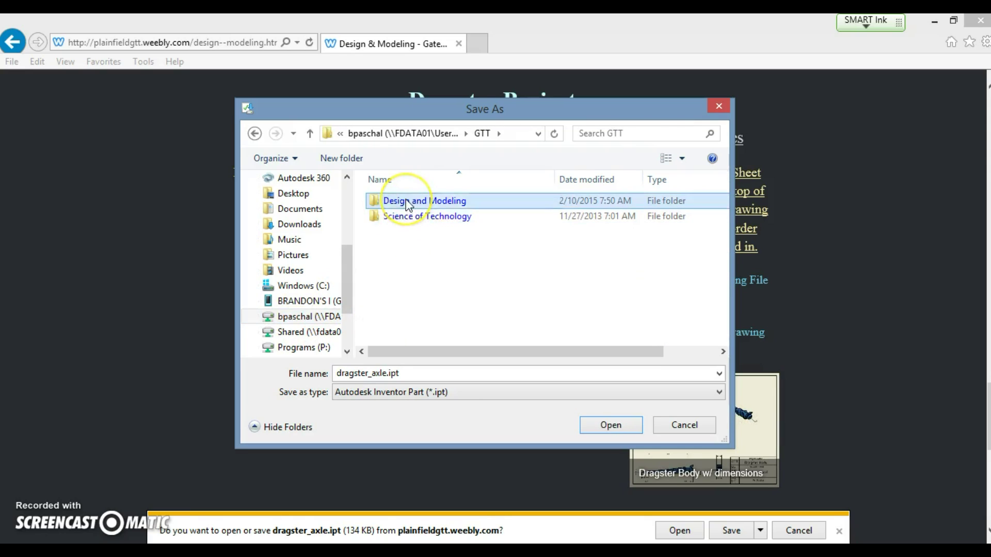
double_click(408, 204)
double_click(411, 217)
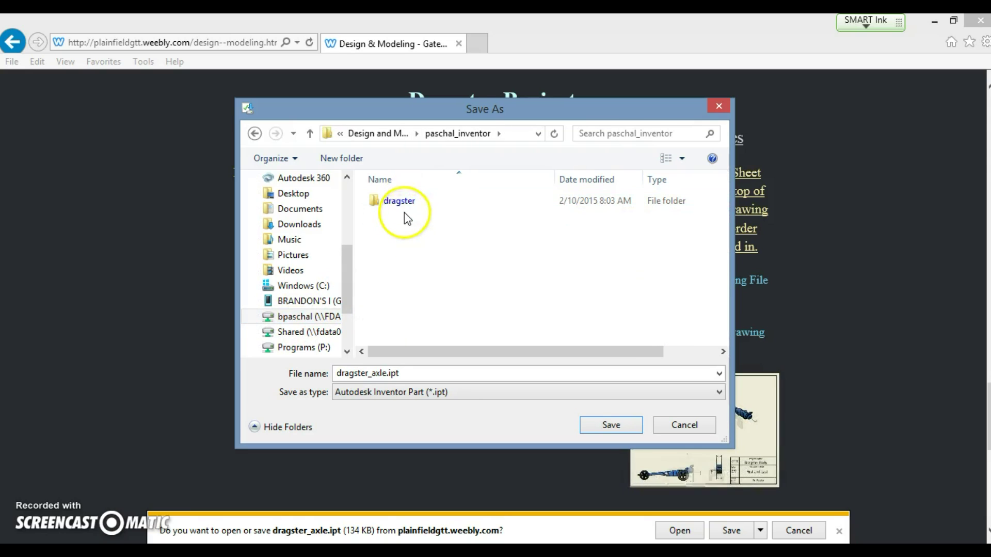
double_click(399, 201)
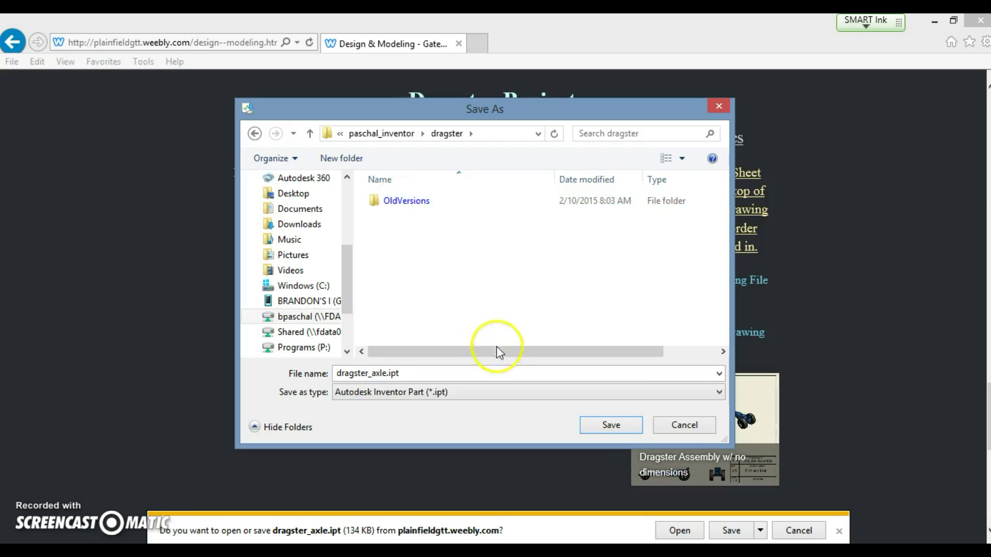
click(611, 425)
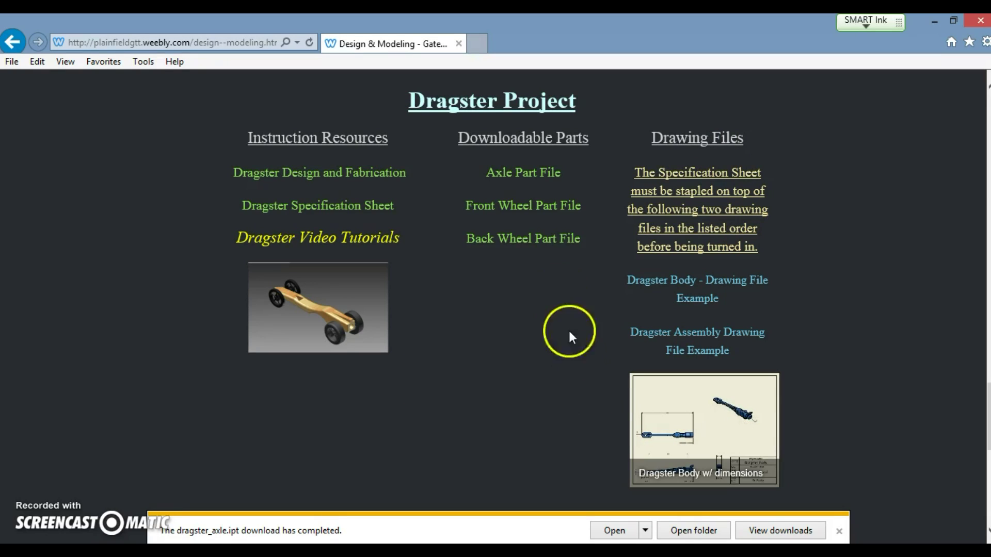
click(548, 206)
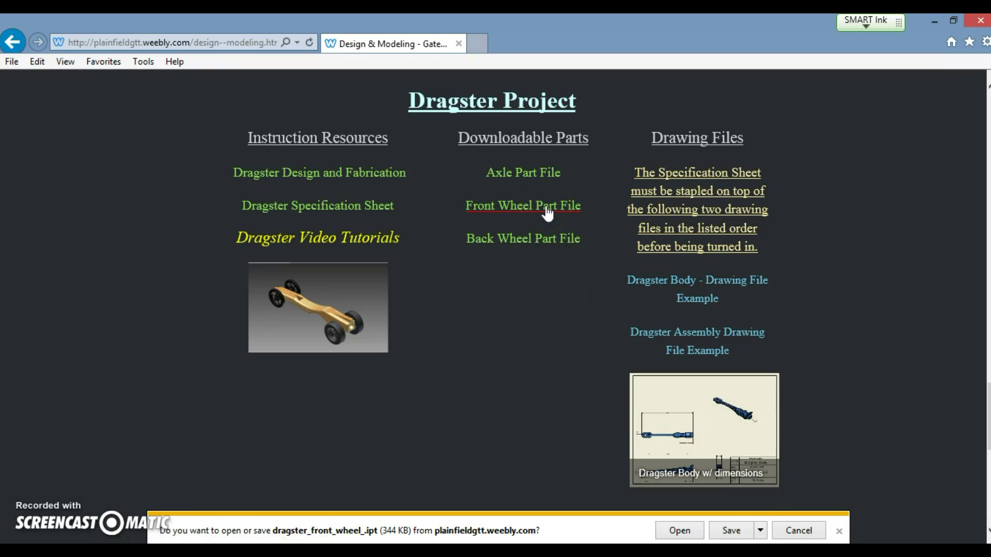
Step: Save the front wheel part file into the dragster folder
click(760, 530)
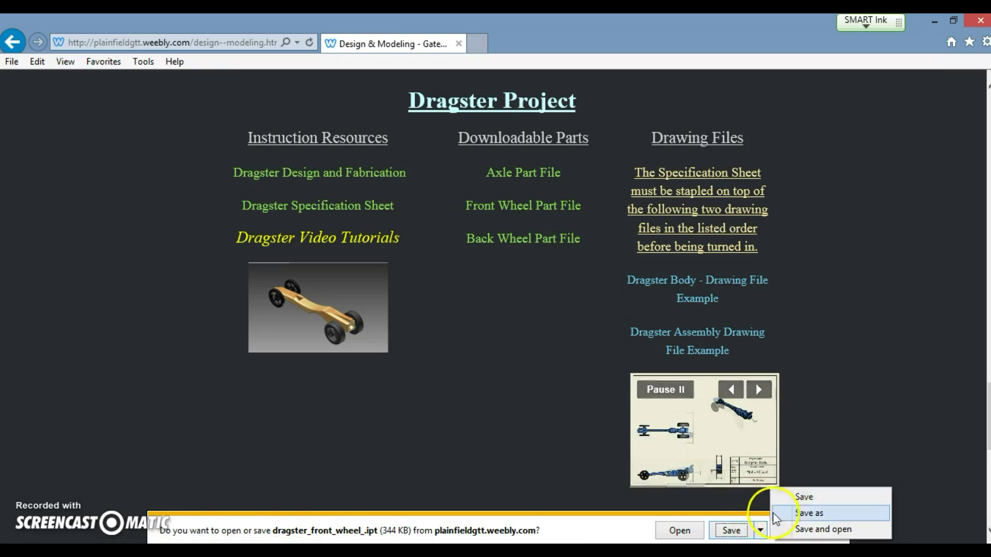
click(810, 514)
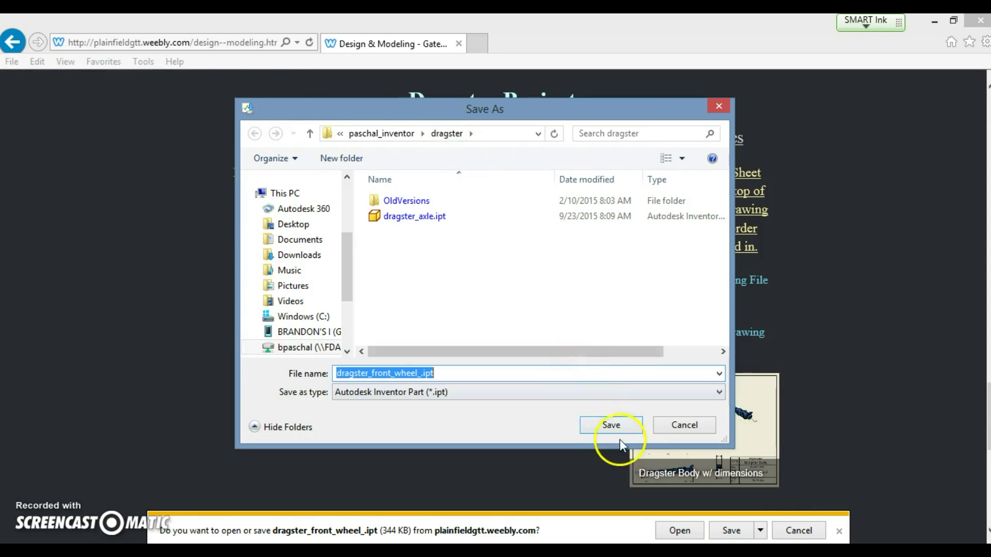
click(611, 425)
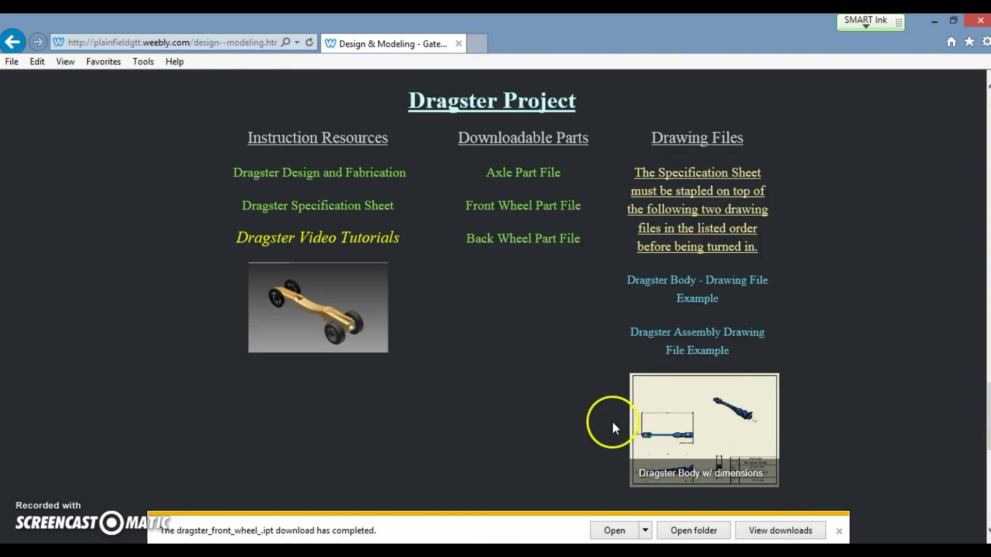
Step: Save the back wheel part file into the dragster folder and dismiss both download notices
click(523, 239)
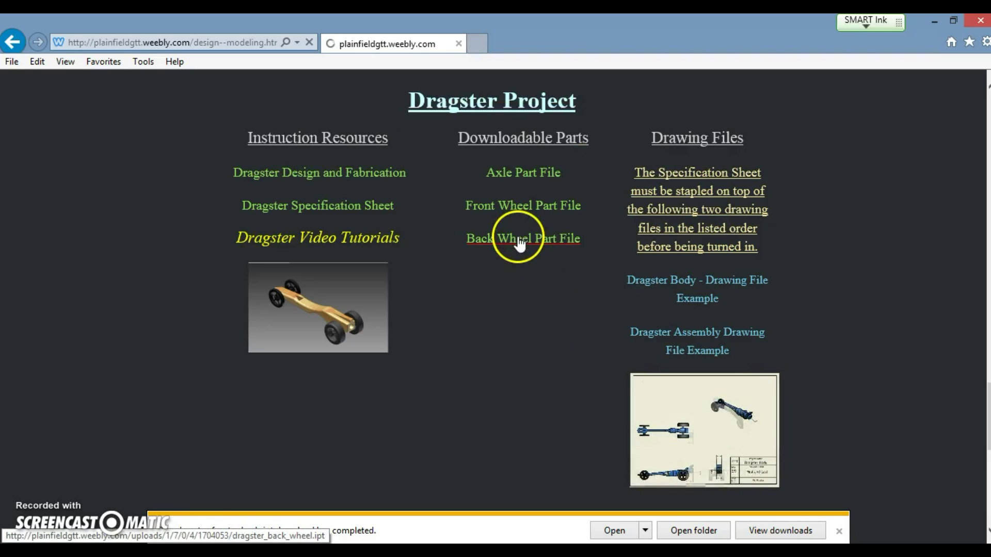
mouse_move(705, 430)
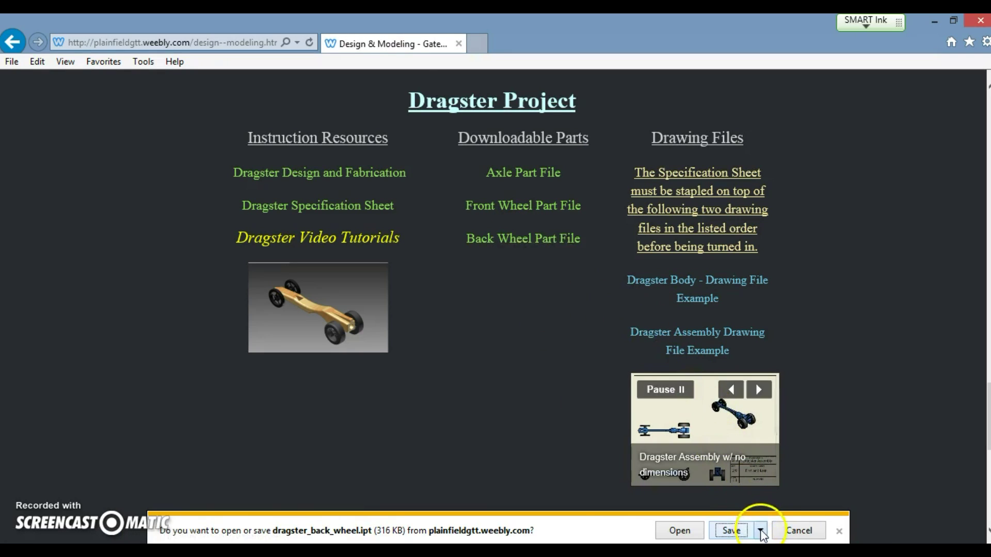
click(761, 531)
click(798, 510)
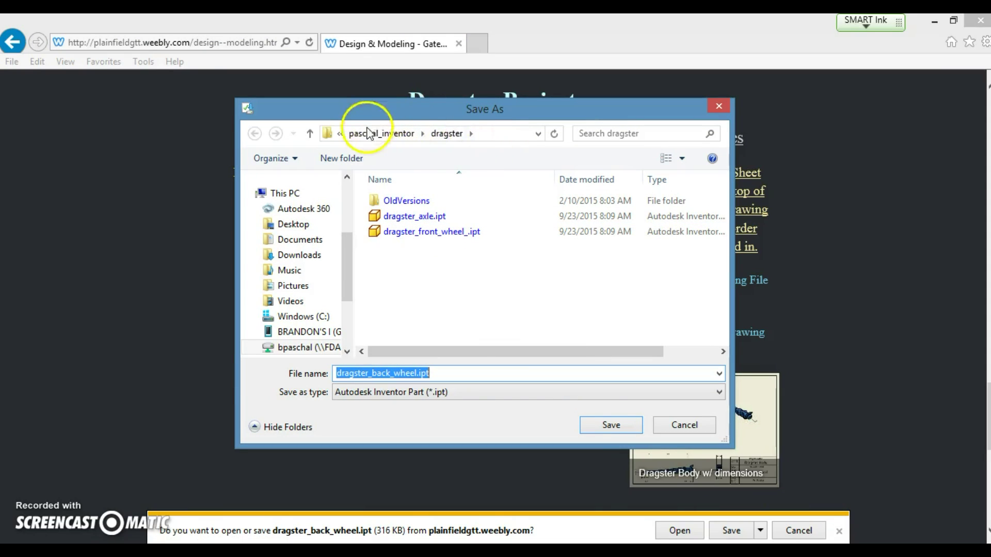
click(600, 425)
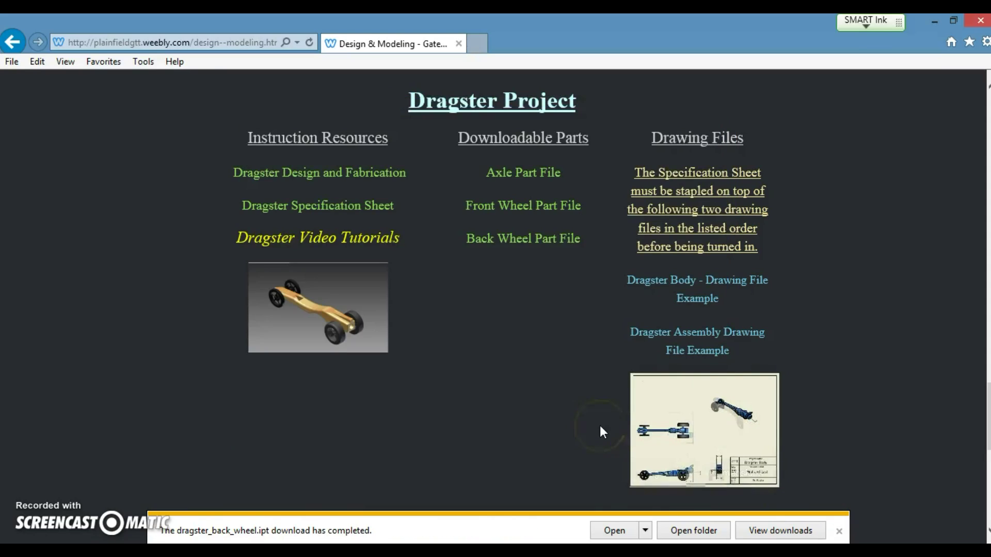
click(841, 532)
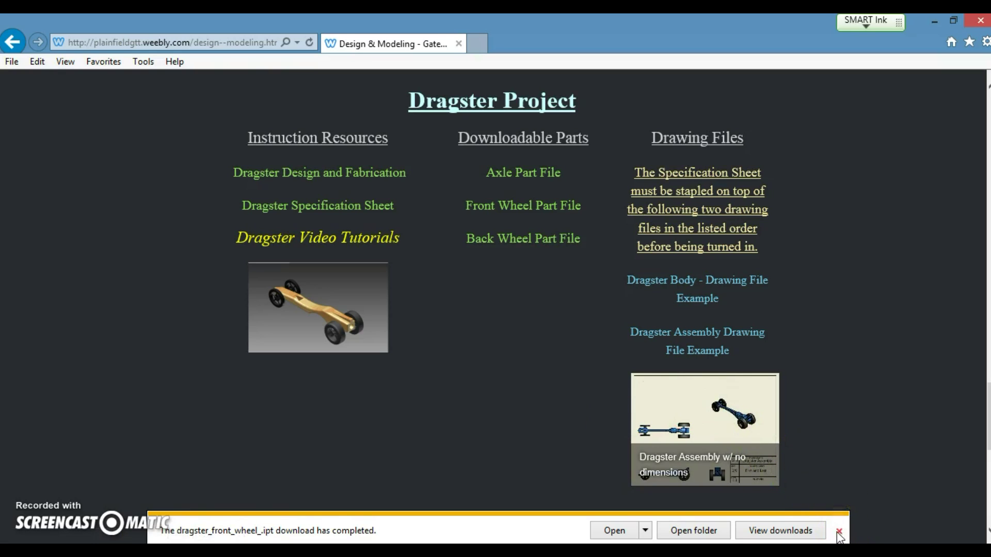
click(841, 535)
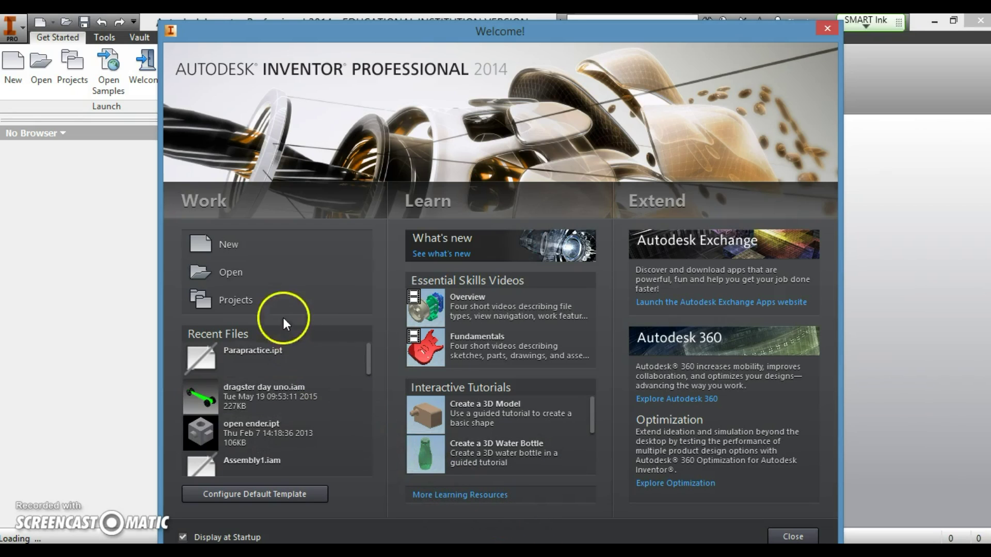
Step: Create a new assembly from the Standard (in).iam template
click(236, 248)
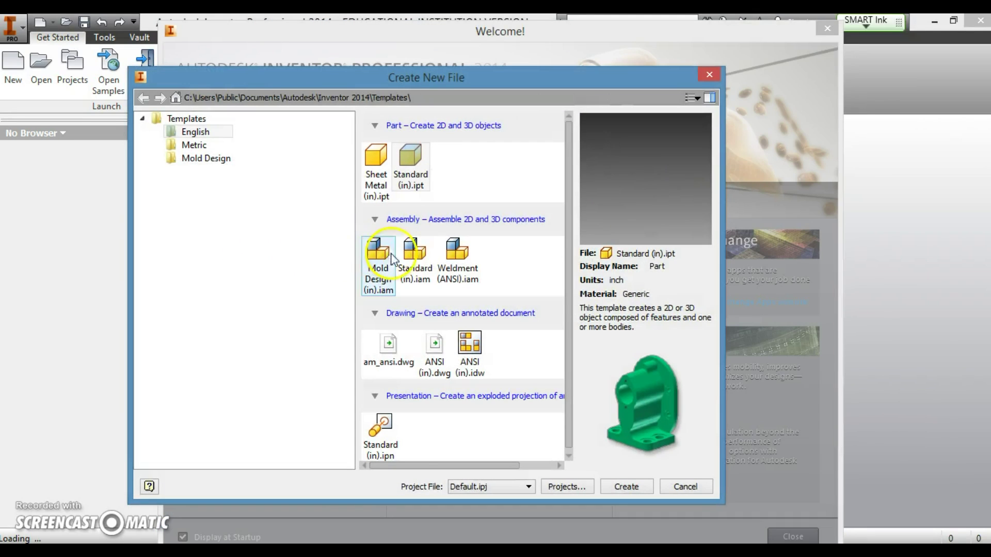
double_click(415, 258)
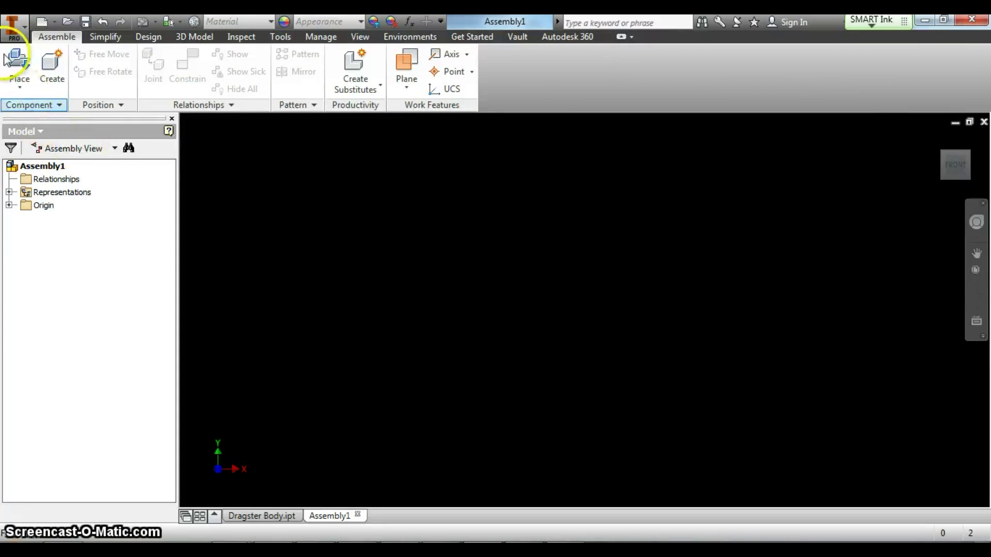
click(19, 63)
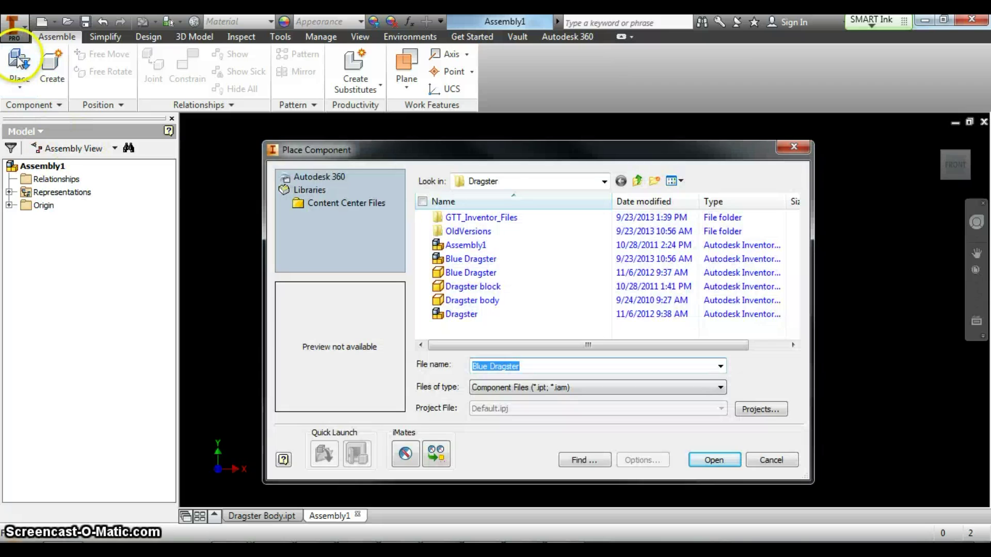
Step: From the network drive's dragster folder, choose the axle, back wheel, body and front wheel parts
click(637, 181)
click(603, 181)
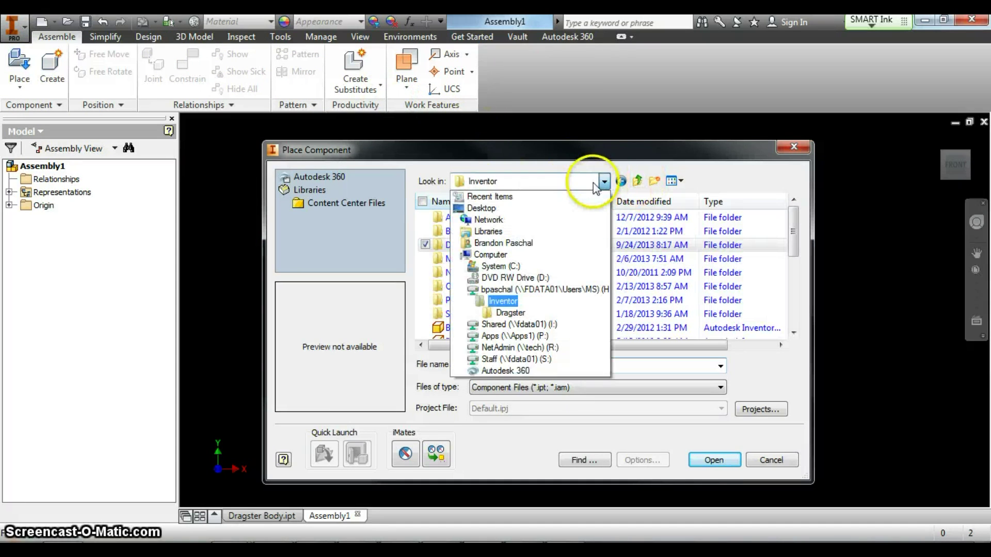
click(535, 289)
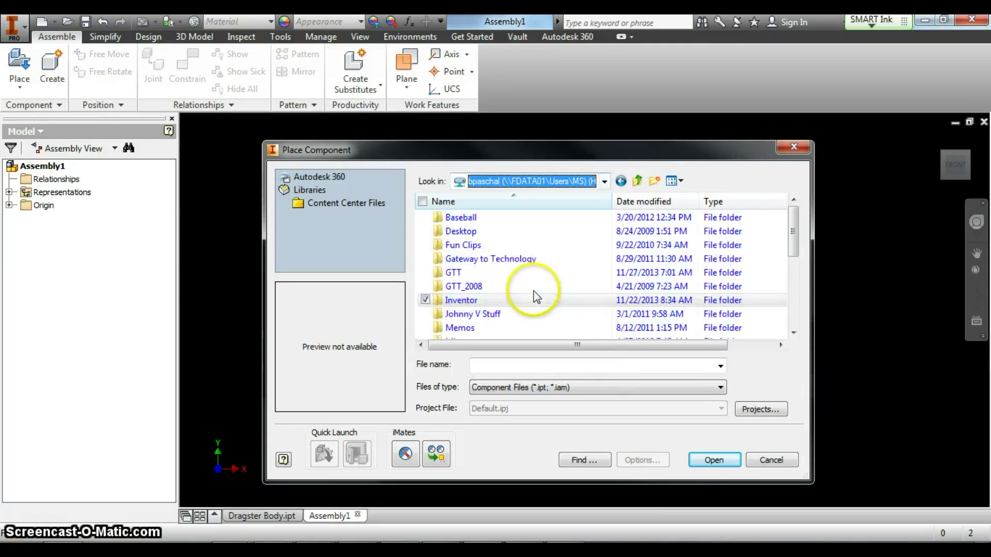
double_click(455, 272)
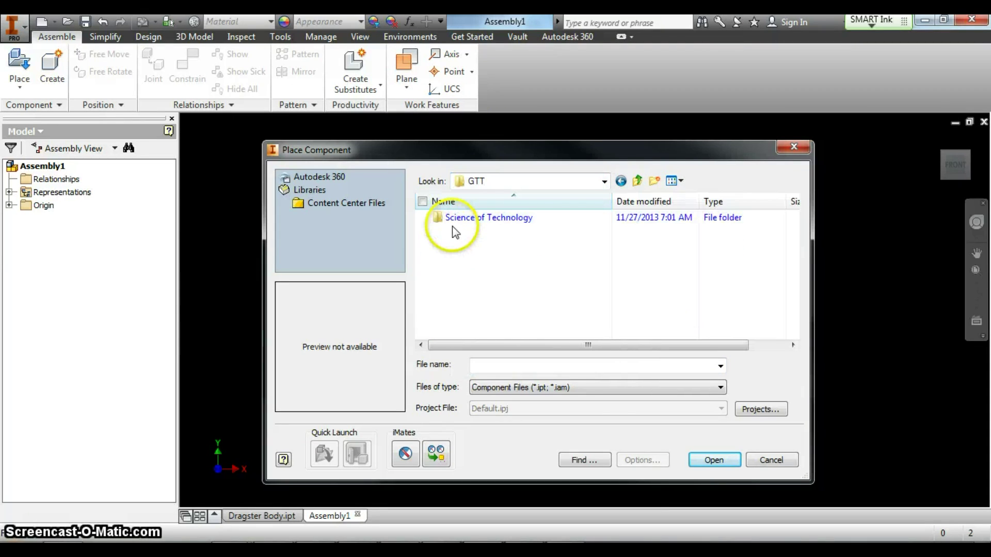
double_click(465, 218)
click(456, 218)
double_click(455, 219)
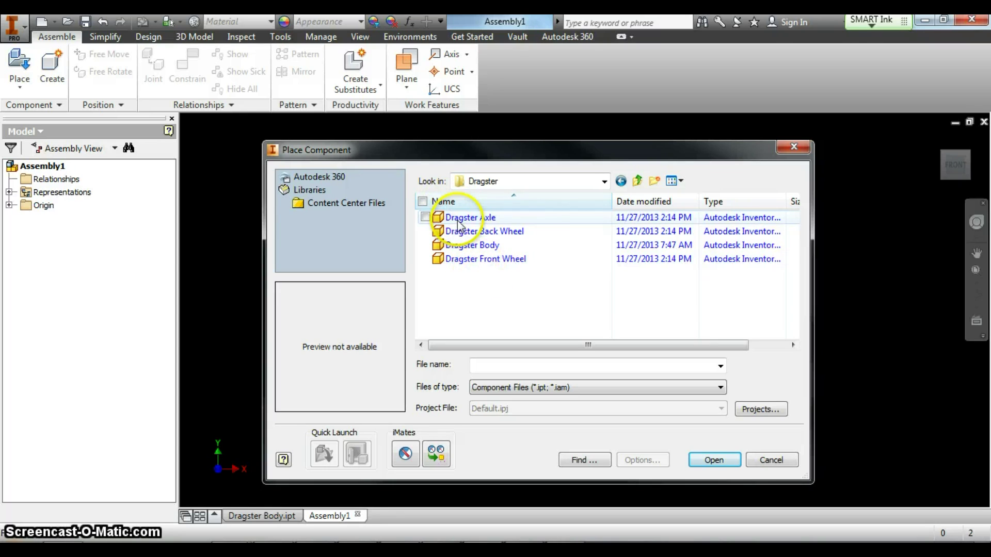
click(422, 202)
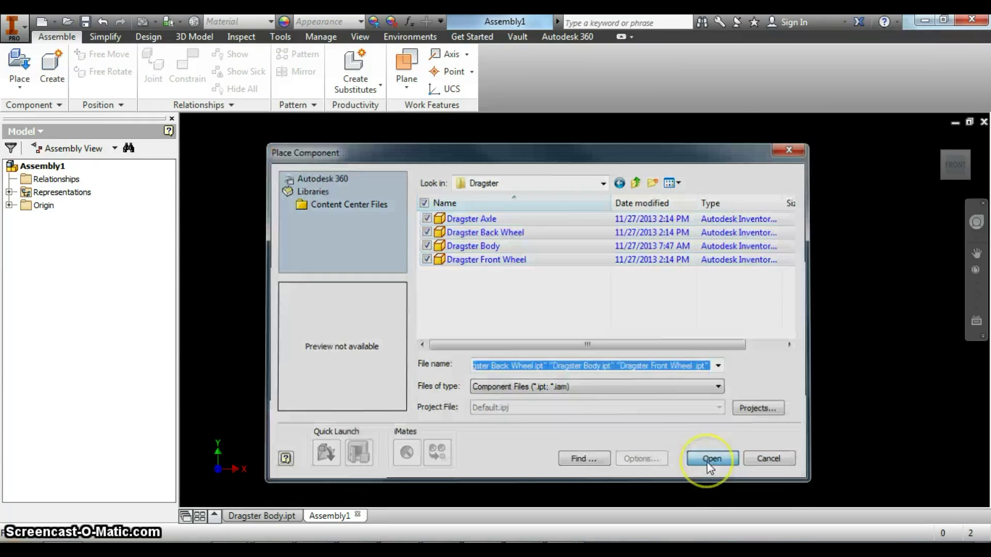
click(709, 462)
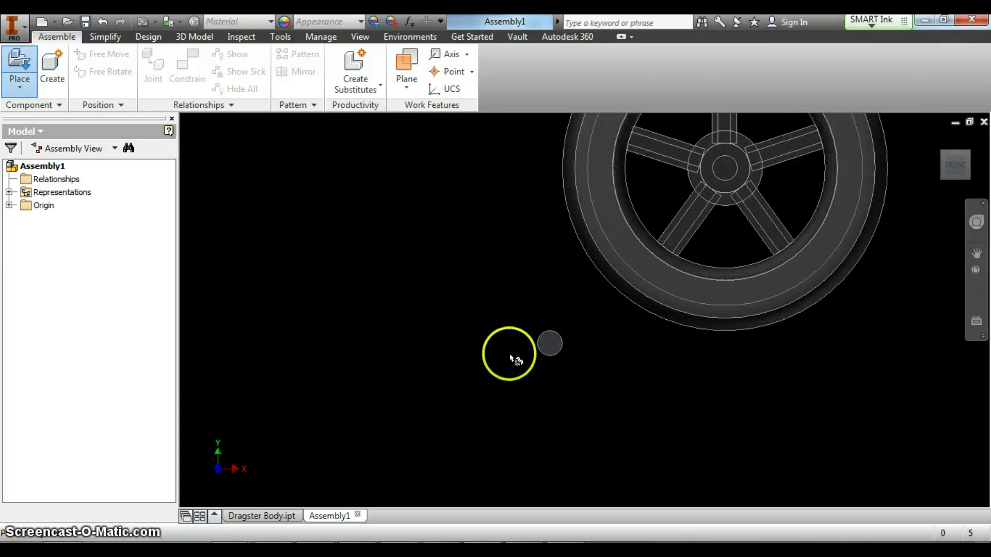
Step: Place two sets of the Dragster parts and delete the extra Dragster Body:2
click(484, 384)
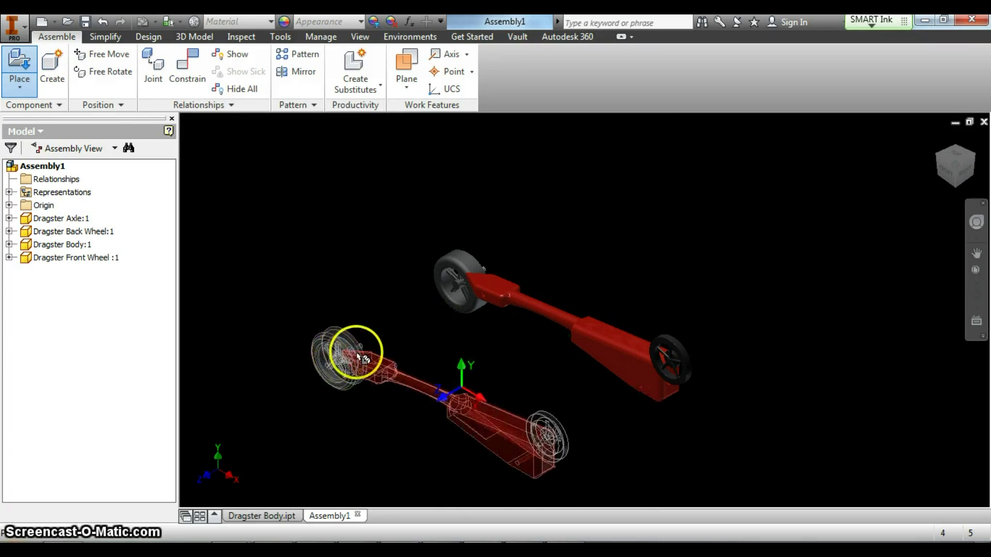
click(360, 355)
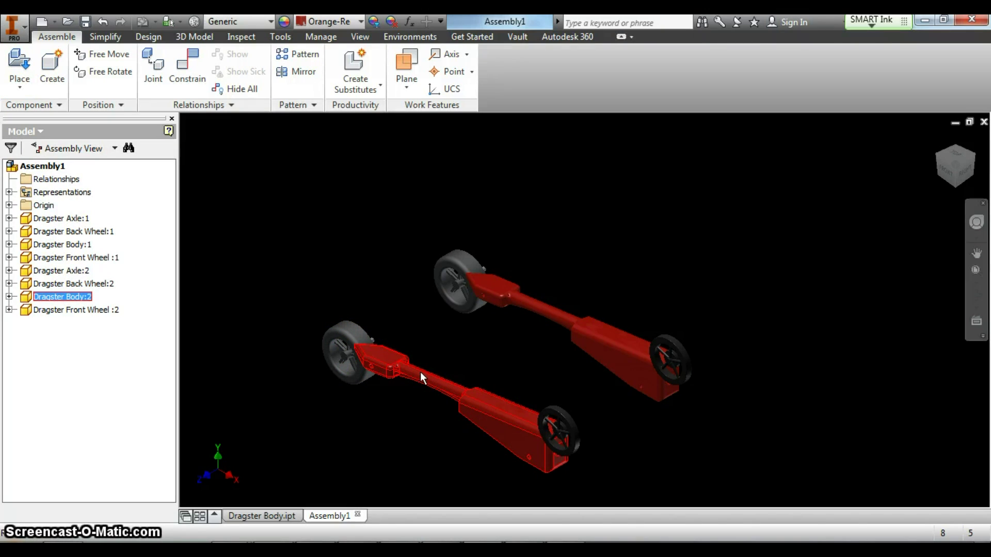
click(421, 371)
key(Delete)
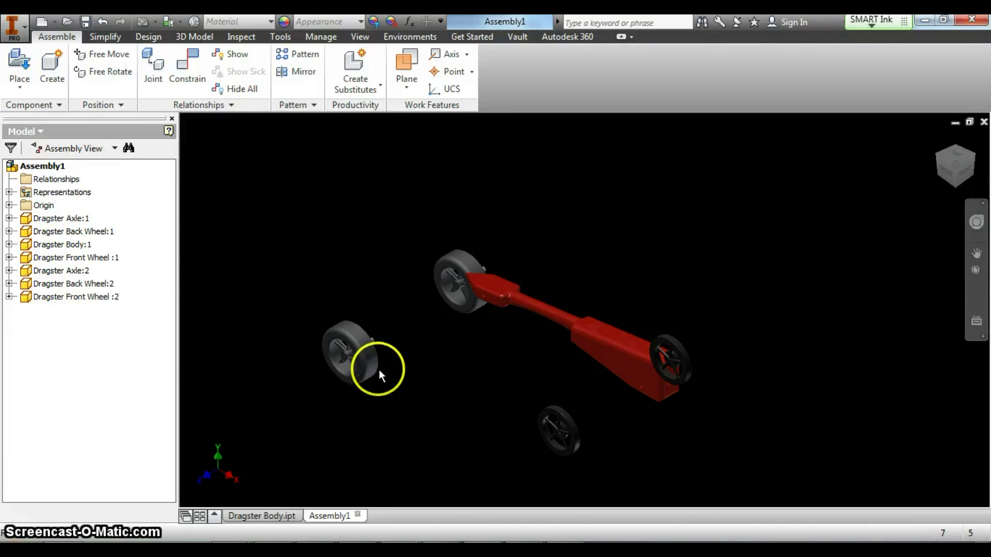
Step: Drag the back wheels, body and front wheels apart so each part sits separately
drag(379, 369, 651, 444)
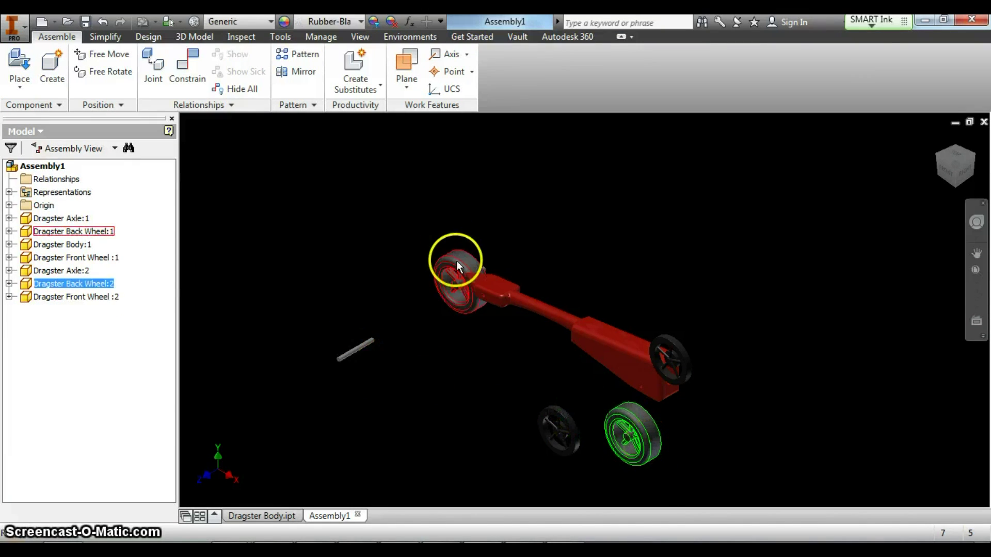
drag(456, 260, 751, 301)
drag(665, 348, 545, 253)
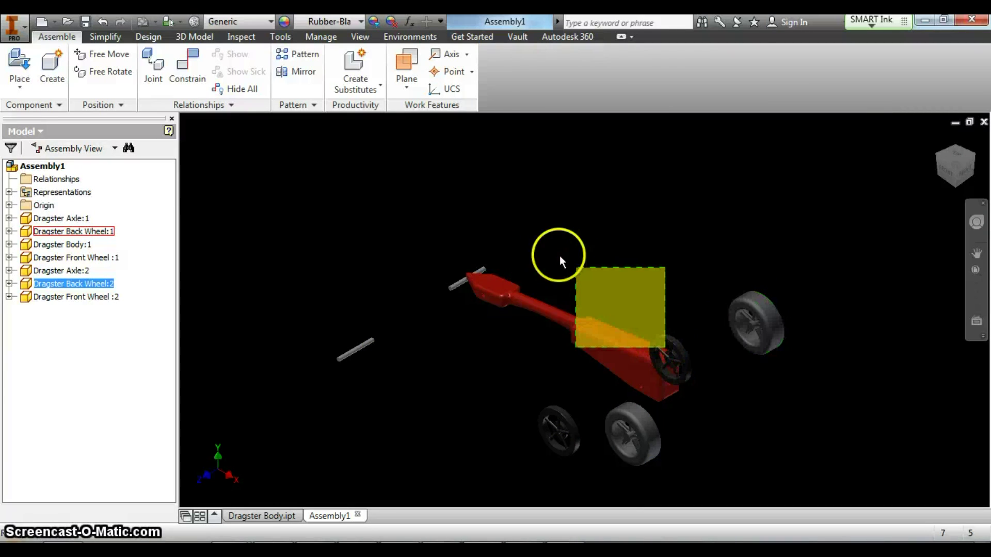
drag(683, 366, 619, 365)
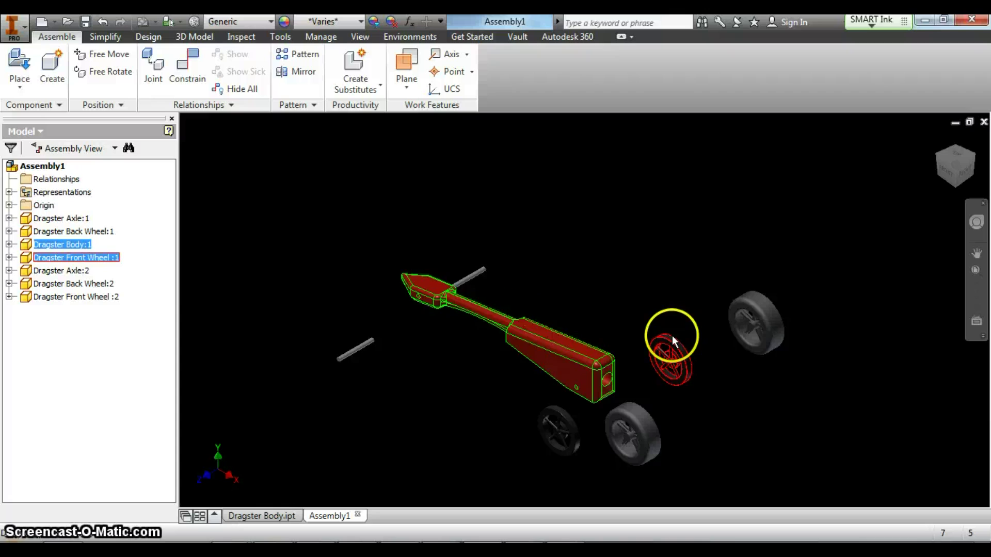
drag(674, 340, 634, 283)
click(672, 365)
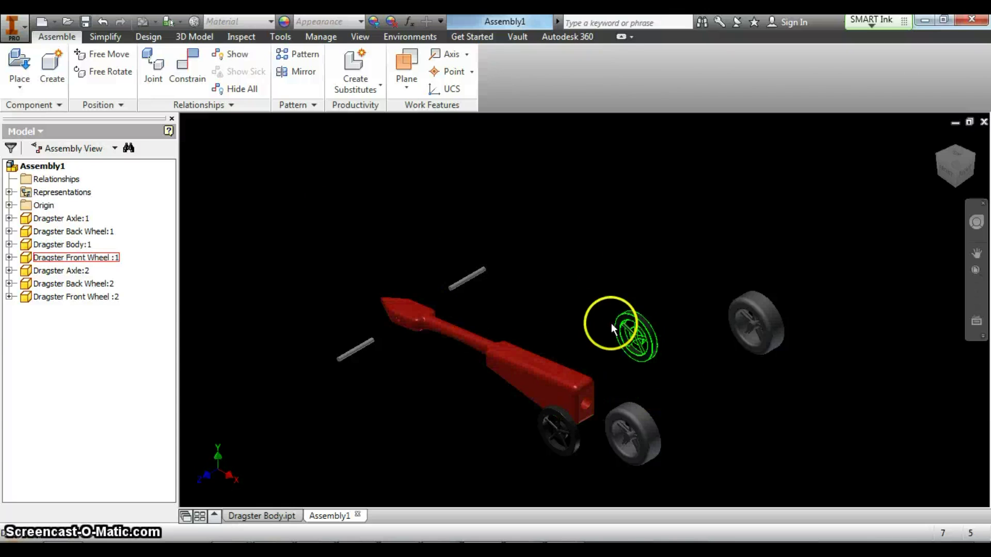
drag(611, 323, 372, 363)
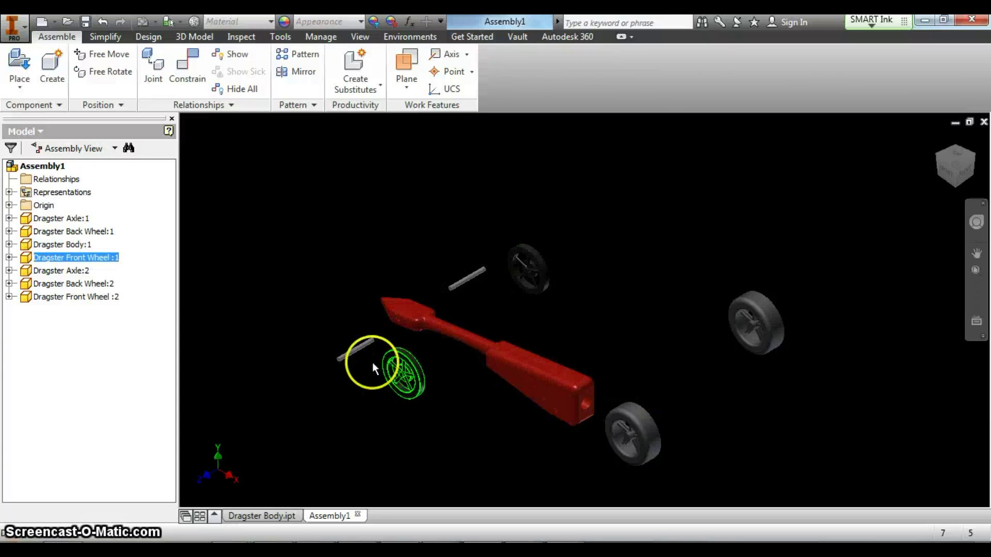
click(355, 355)
click(691, 391)
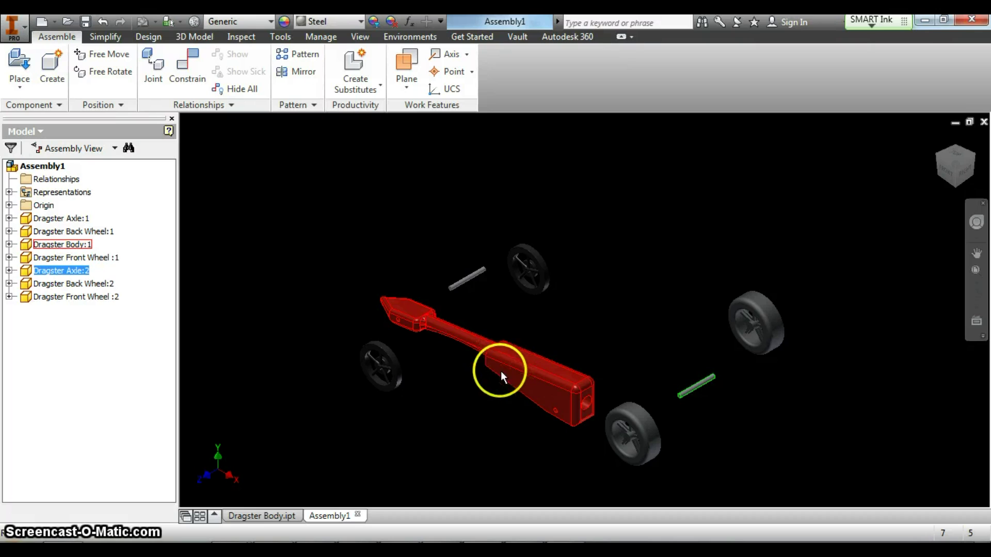
Step: Ground Dragster Body:1 from its browser menu and start the Constrain tool
click(62, 245)
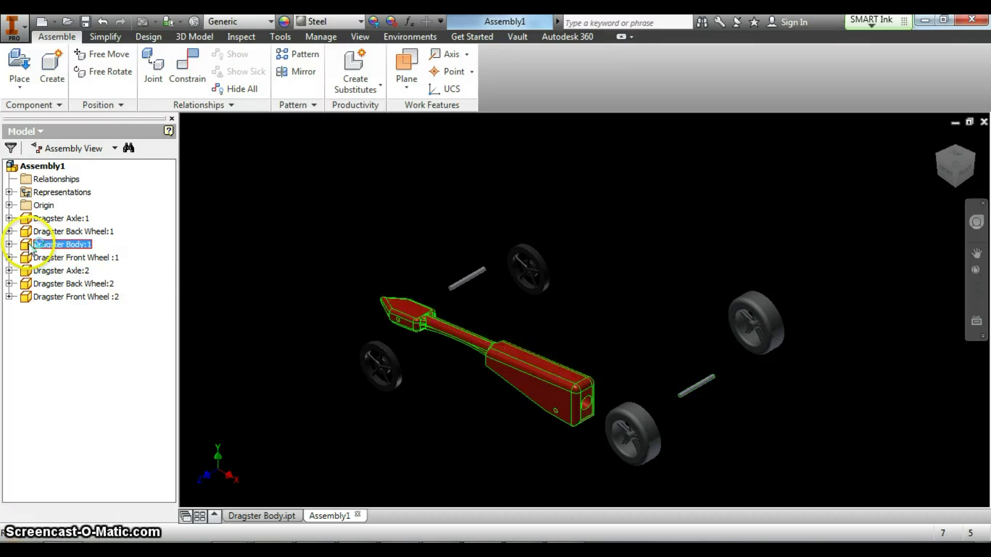
right_click(35, 242)
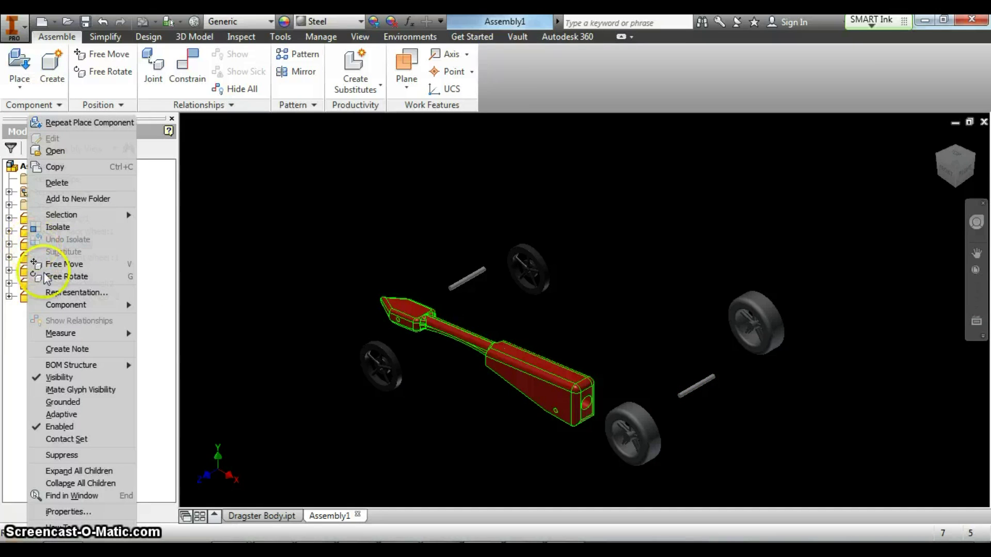
click(69, 403)
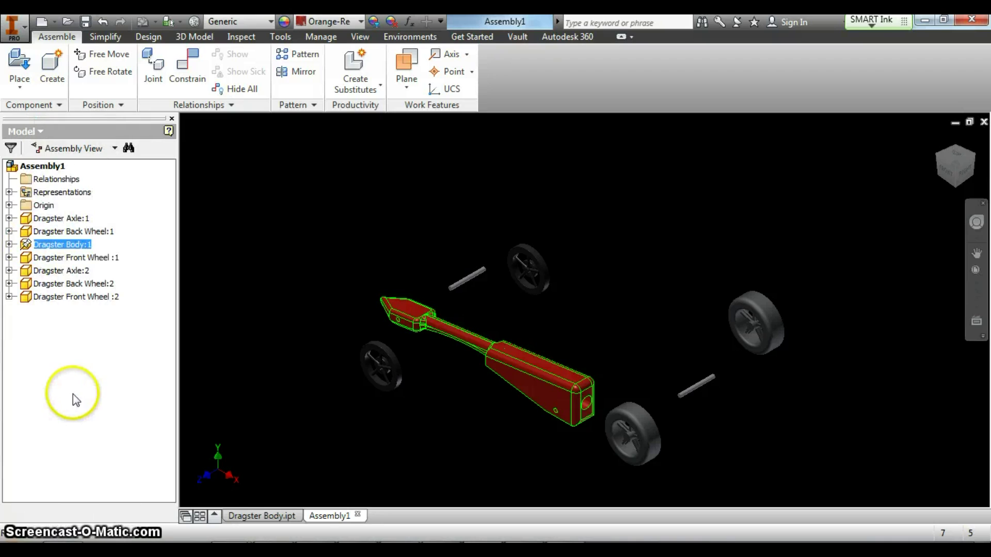
click(25, 245)
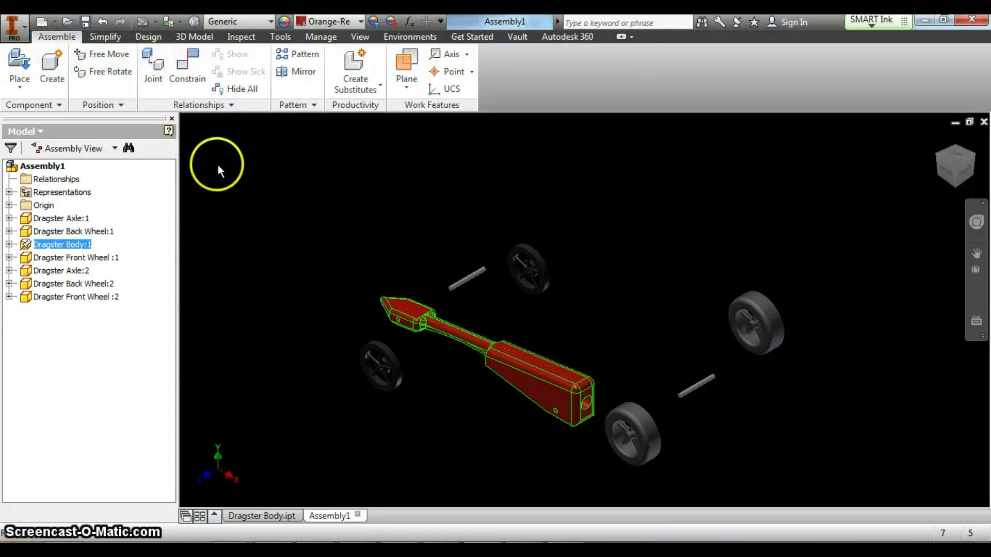
click(184, 71)
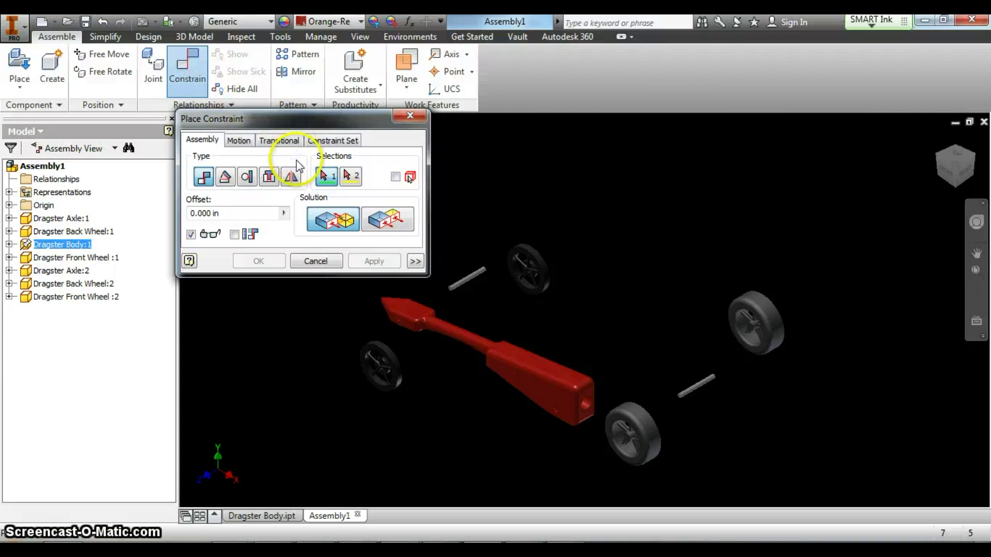
Step: Insert-constrain the front axle's end edge into a front wheel's hole
click(270, 178)
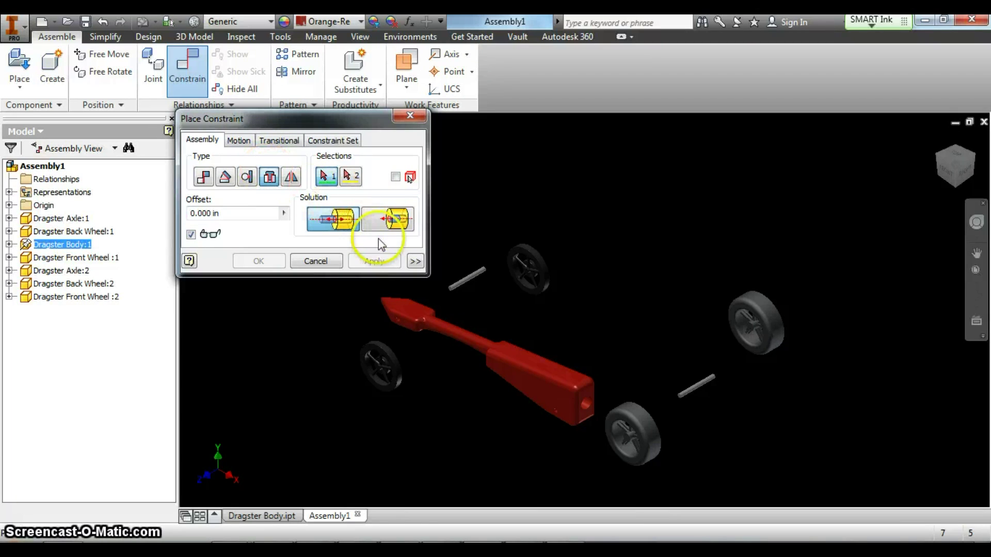
click(455, 286)
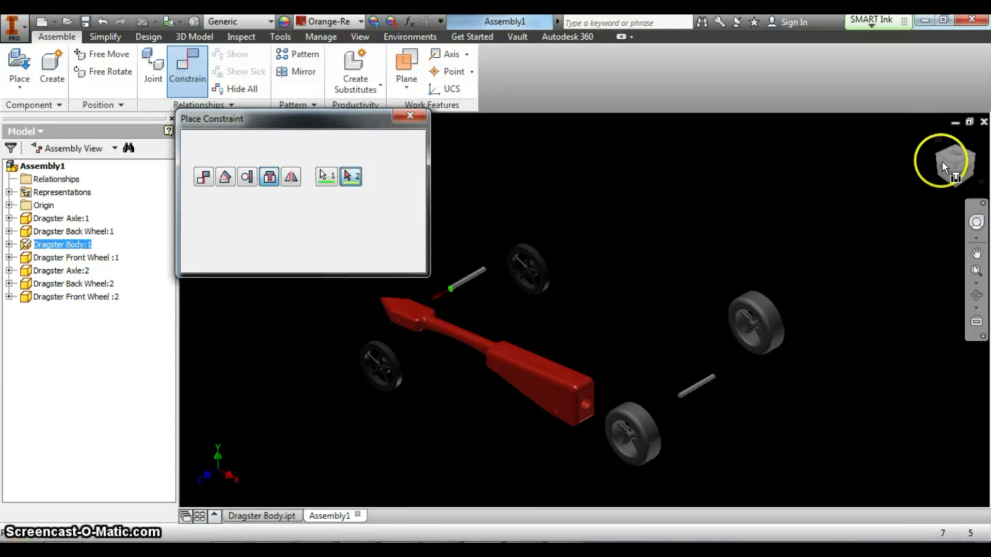
drag(954, 164, 890, 207)
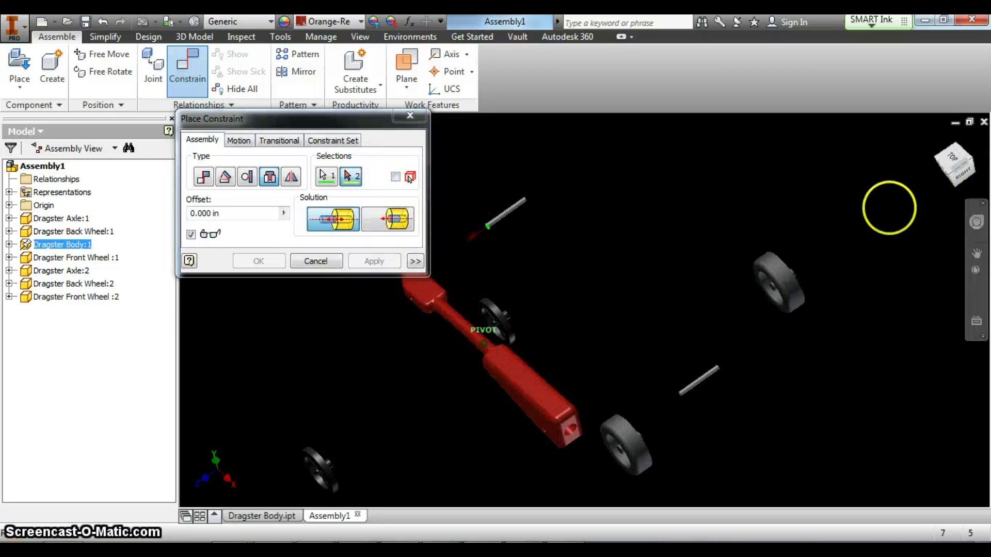
scroll(290, 494, down, 4)
scroll(292, 492, down, 4)
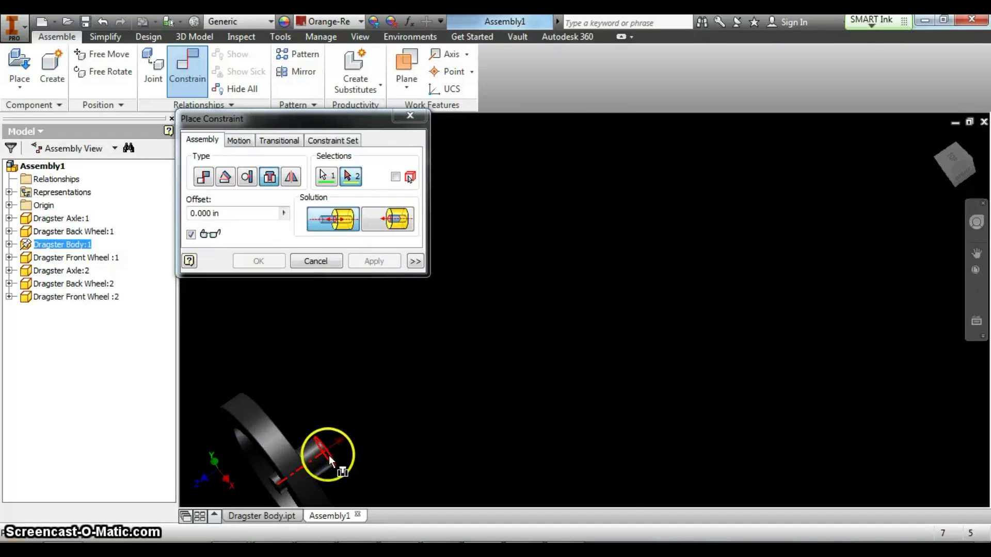
click(329, 455)
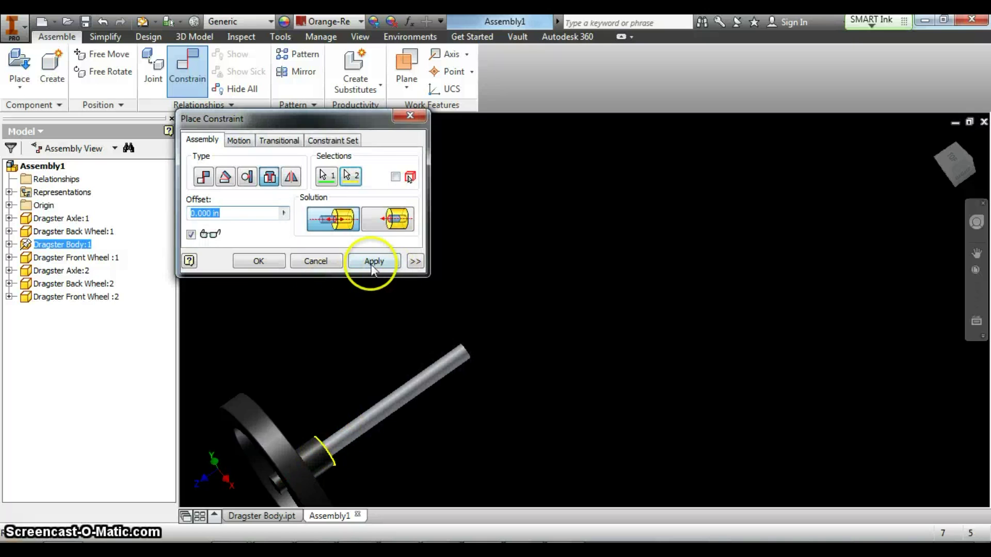
text(-.25)
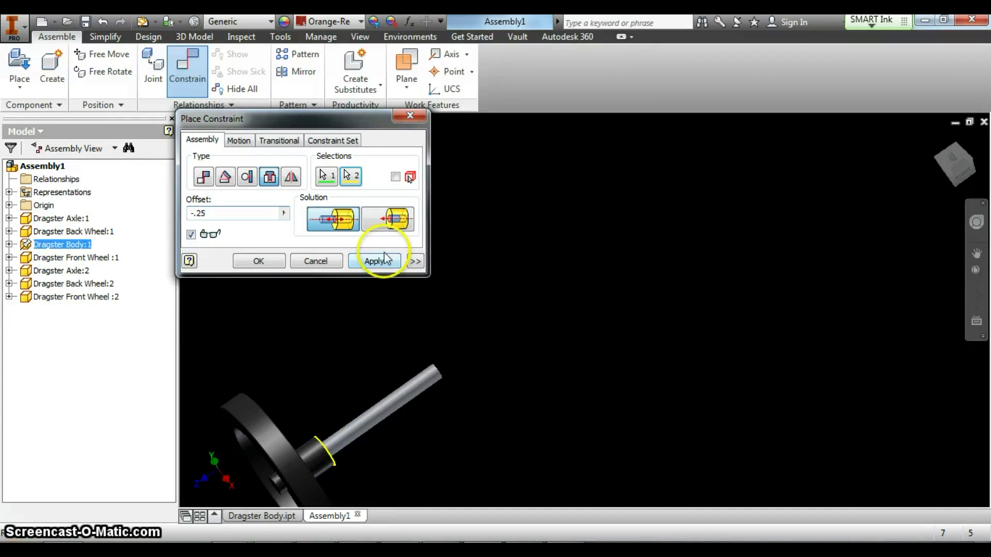
click(374, 261)
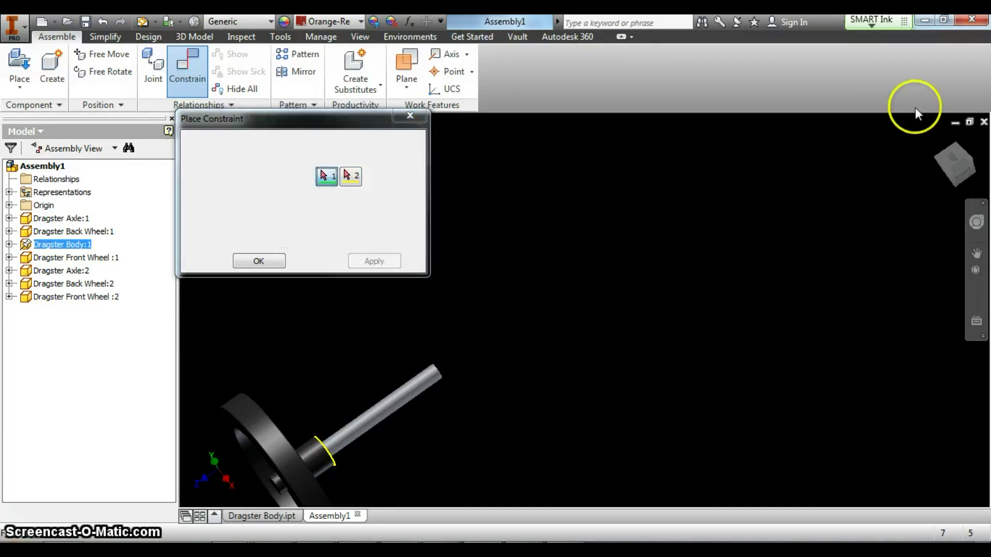
click(935, 139)
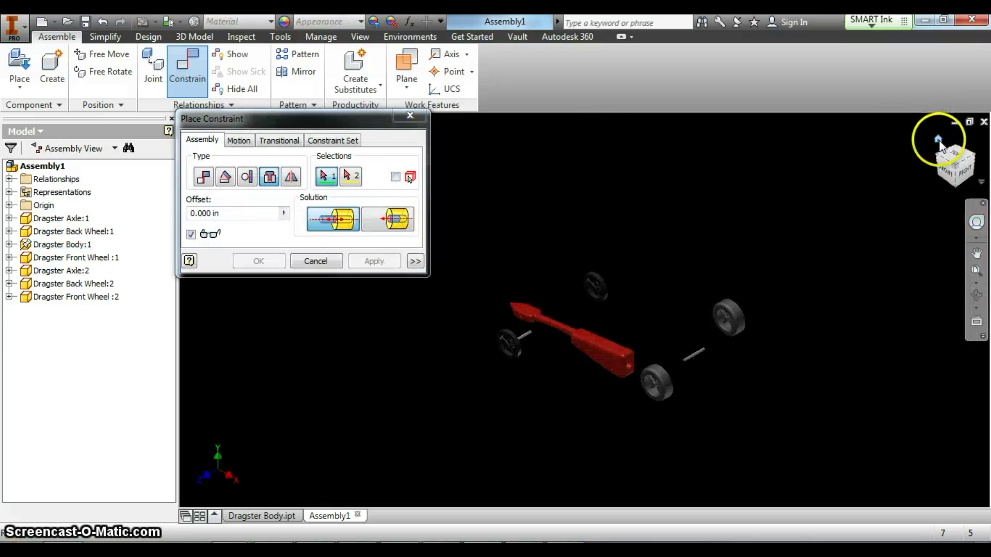
scroll(528, 326, down, 3)
scroll(612, 324, down, 3)
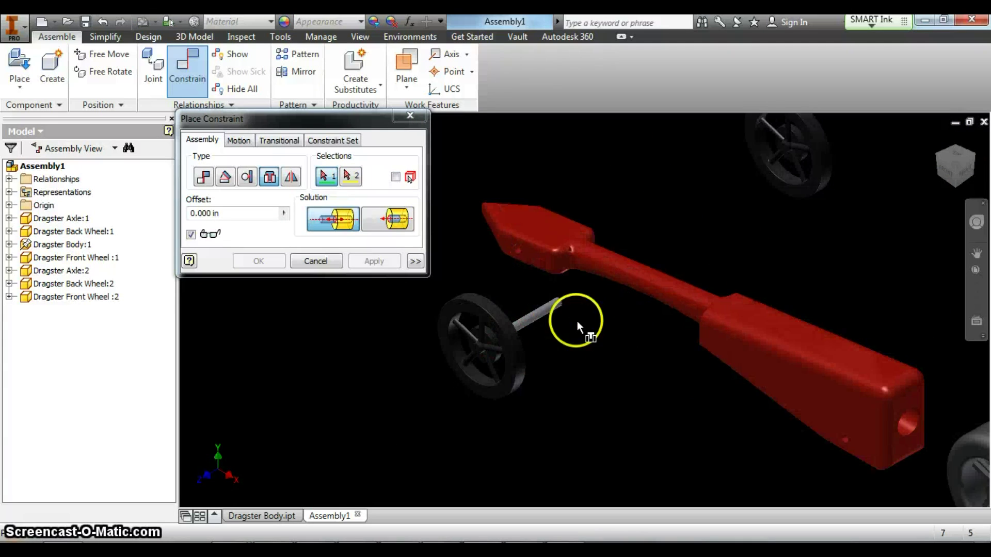
Step: Insert the front axle into the body's front hole with a -1 offset
click(546, 311)
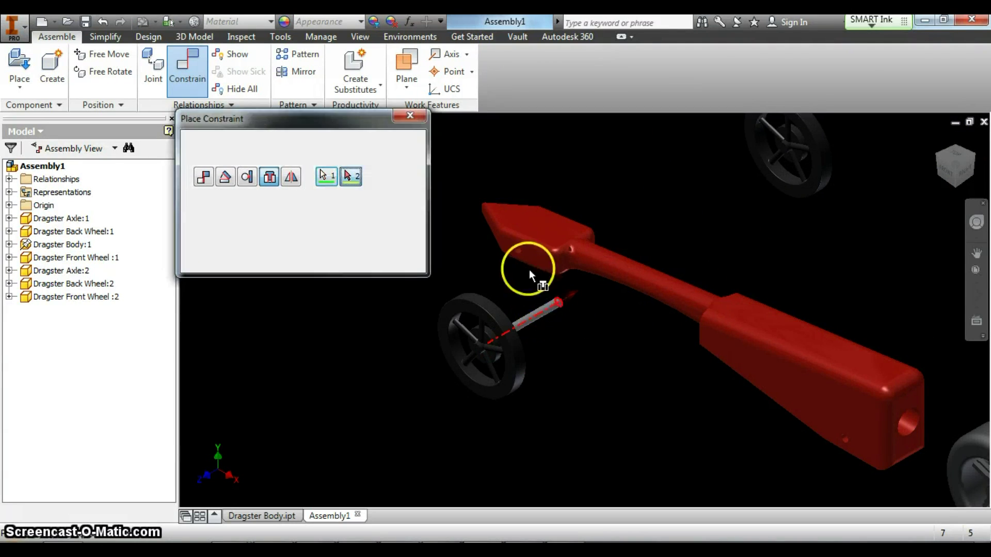
click(520, 251)
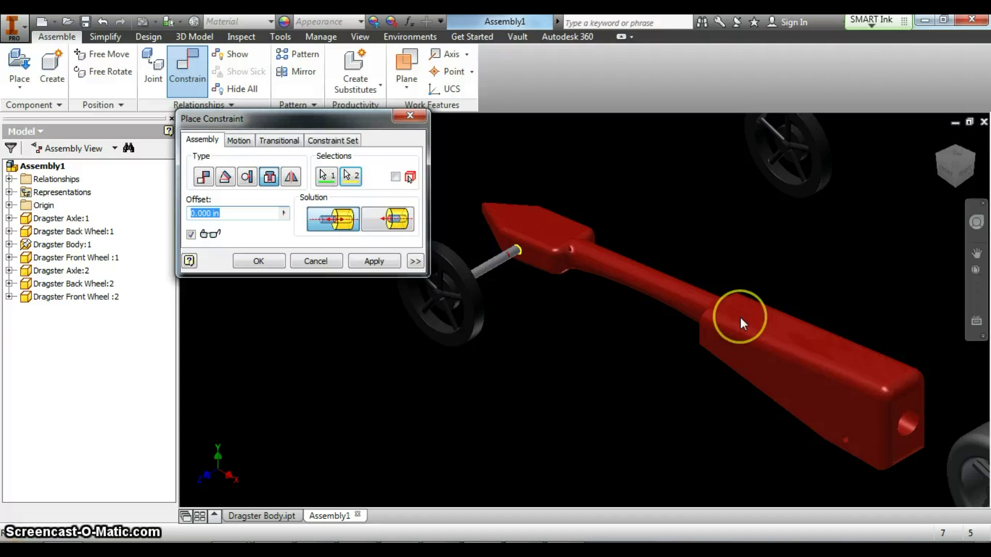
text(1)
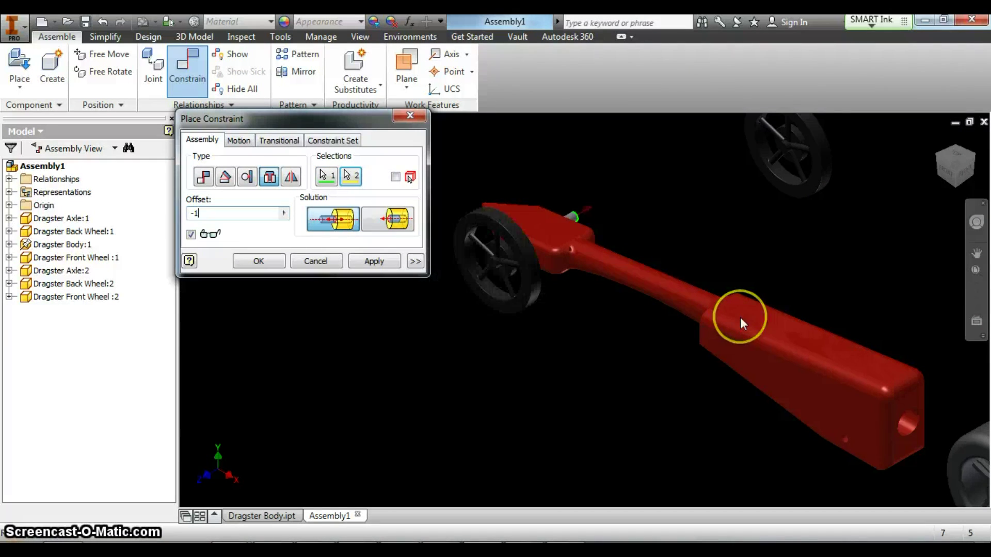
click(375, 261)
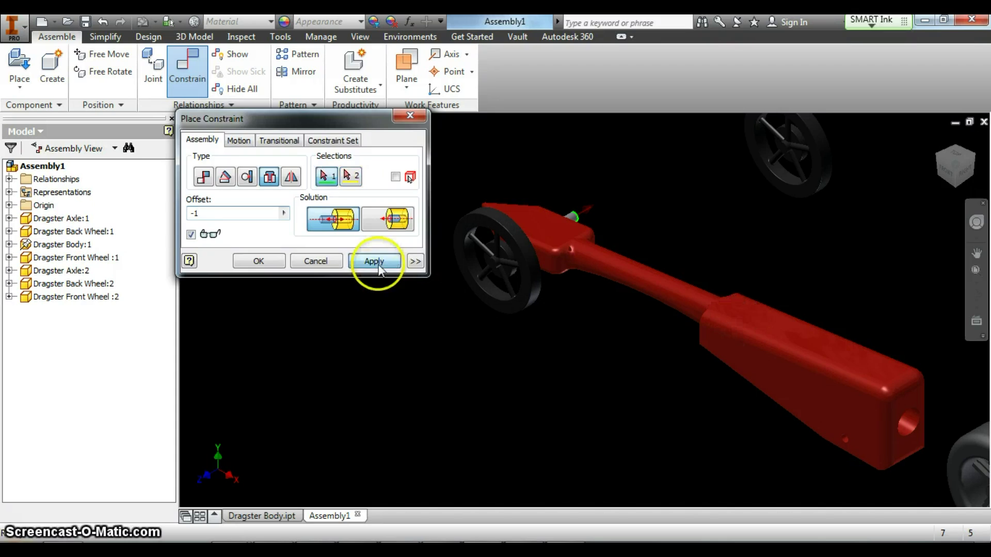
scroll(533, 195, up, 3)
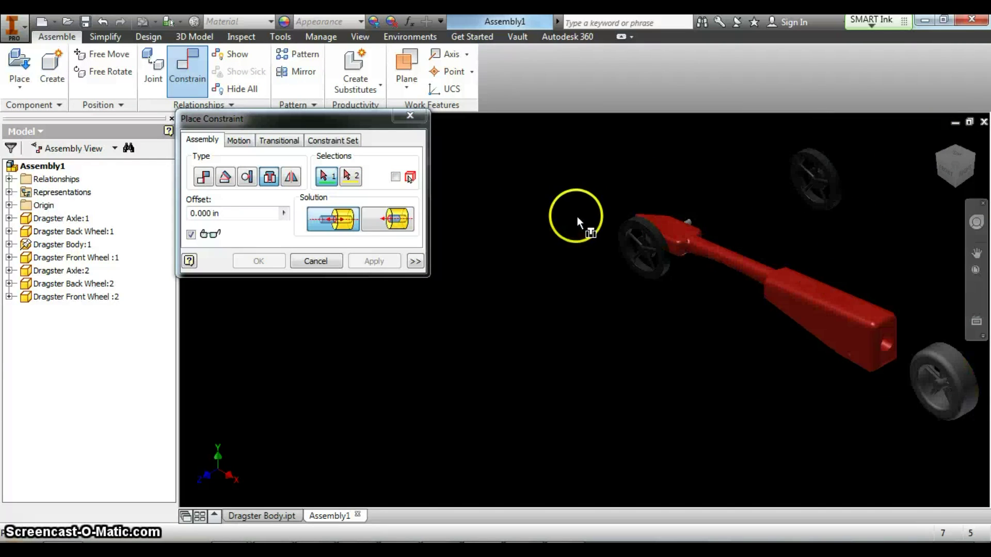
Step: Insert the axle end into the second front wheel's hole with a -0.25 offset
middle_drag(584, 272, 582, 298)
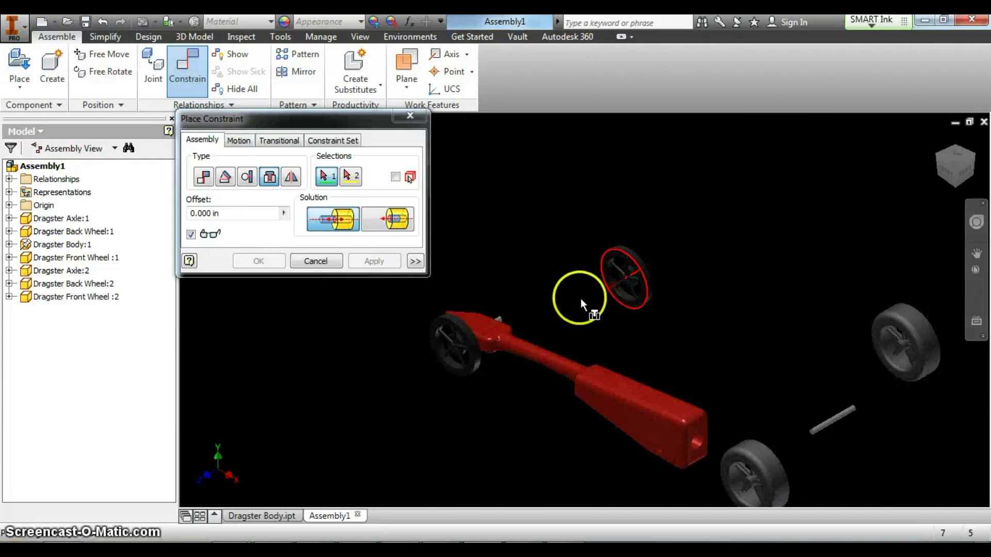
scroll(504, 318, down, 3)
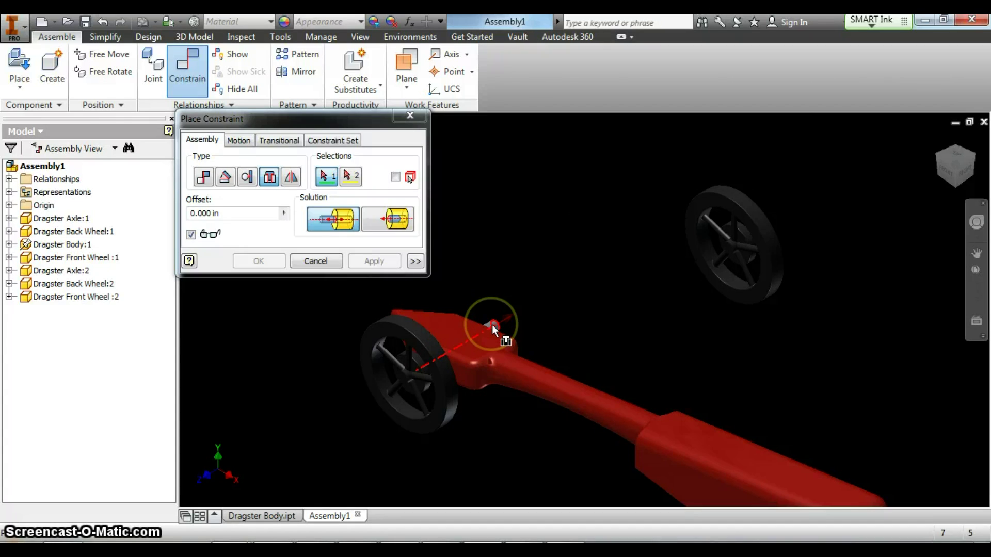
click(492, 324)
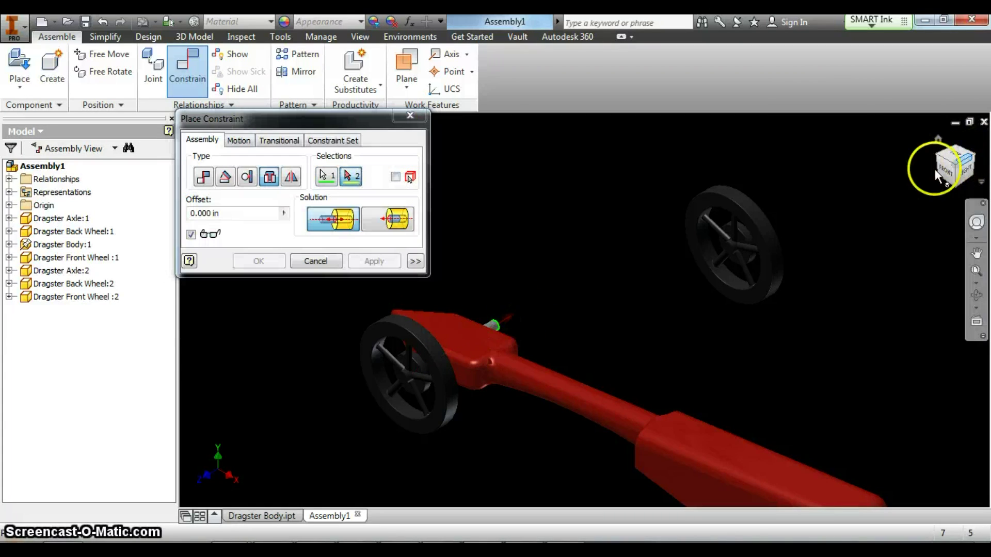
drag(937, 172, 929, 177)
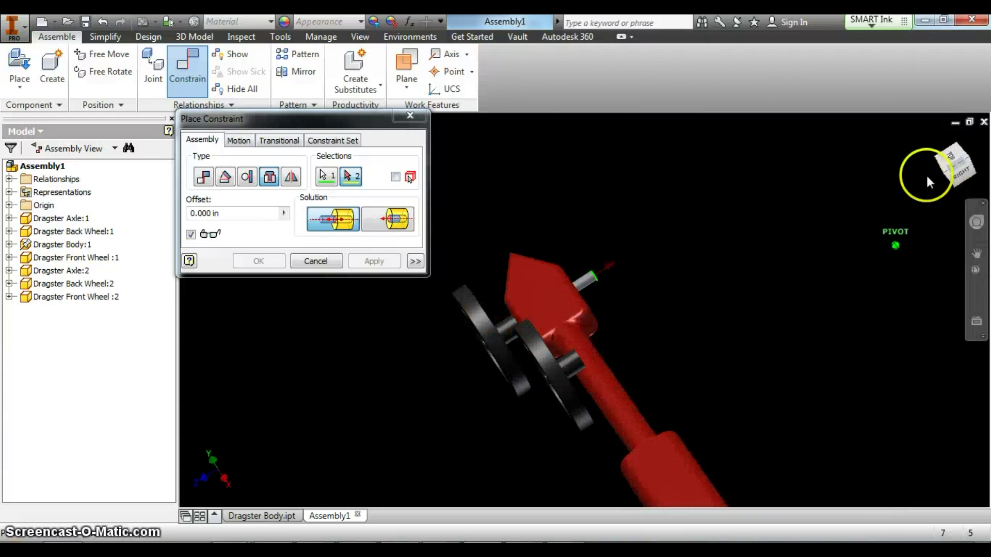
click(580, 362)
text(-.2)
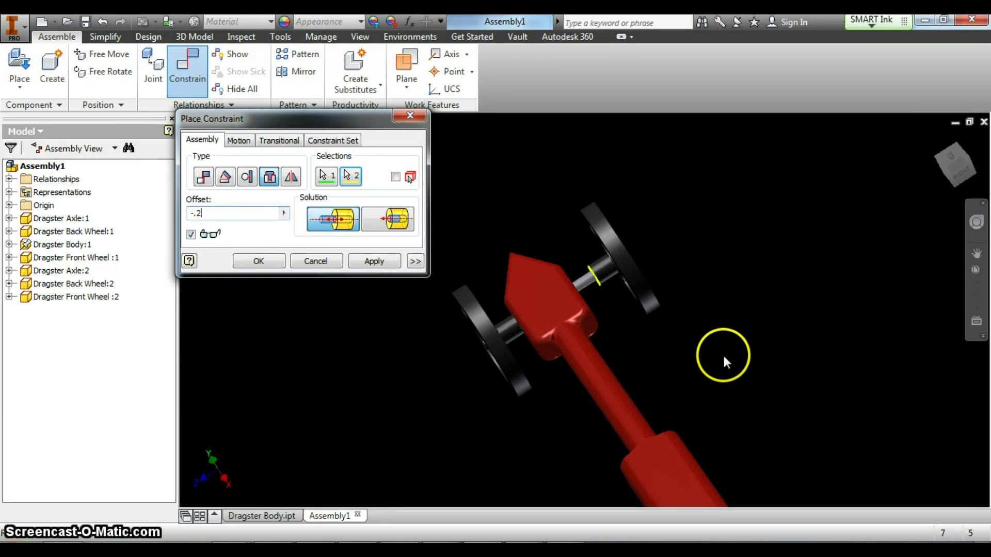
text(5)
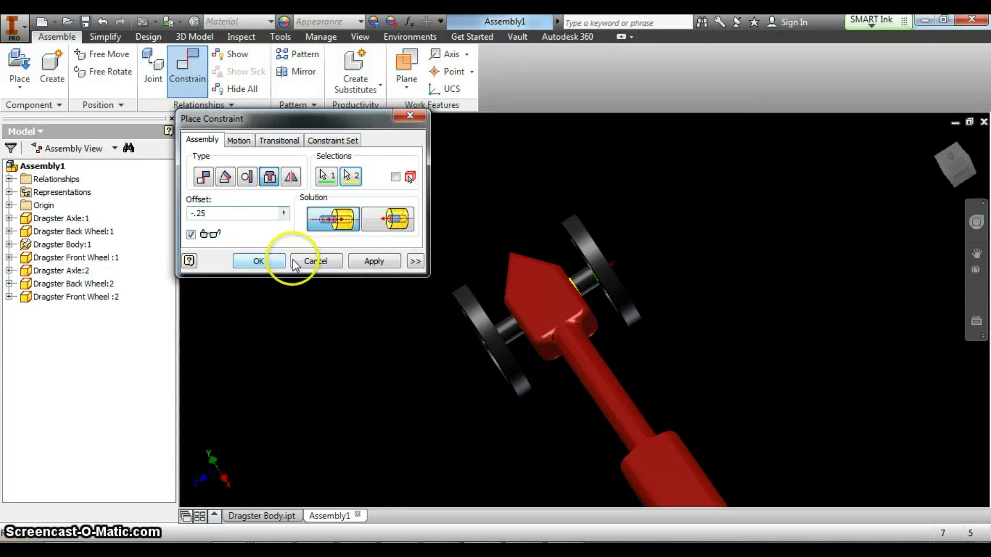
click(258, 261)
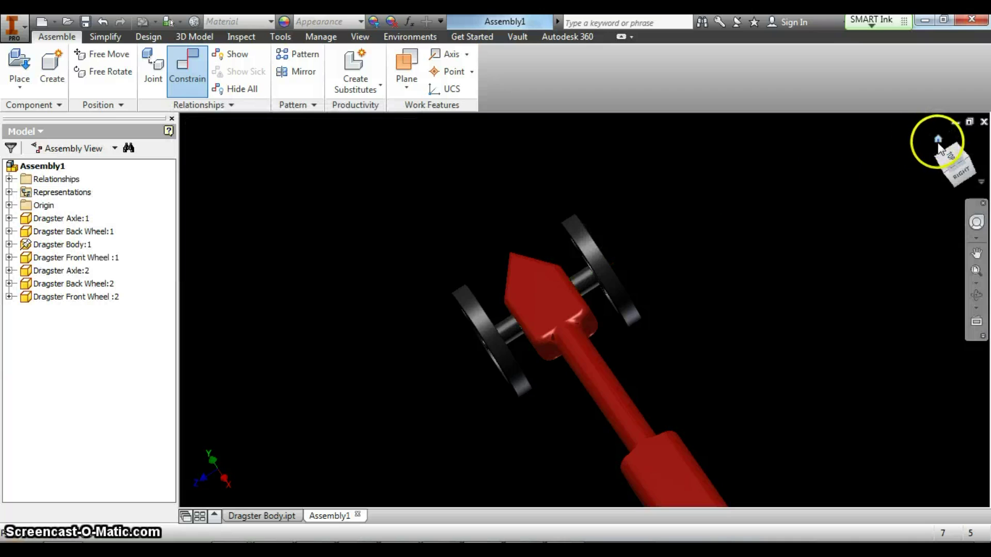
click(935, 140)
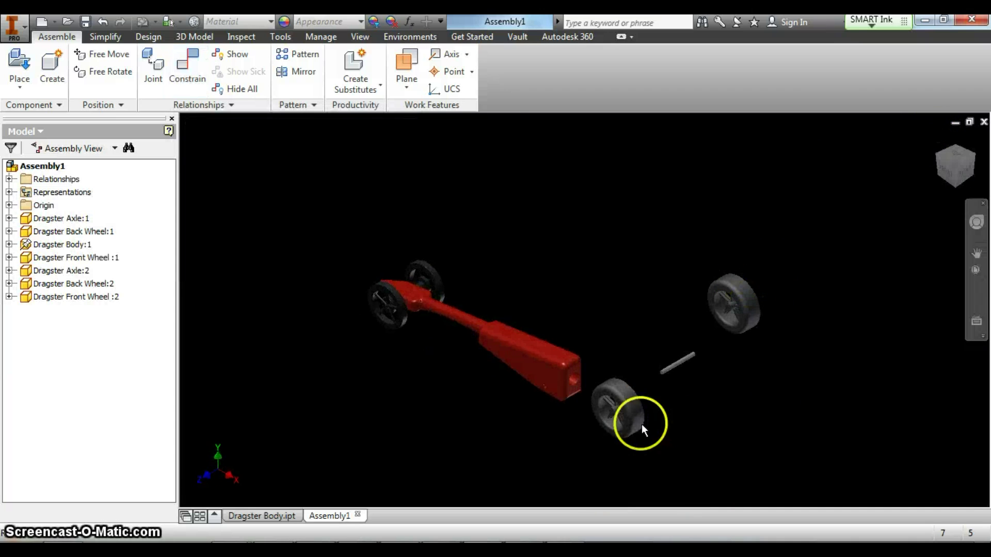
Step: Move a back wheel aside and insert the loose axle into its hub, offset -0.25 in
drag(611, 410, 441, 418)
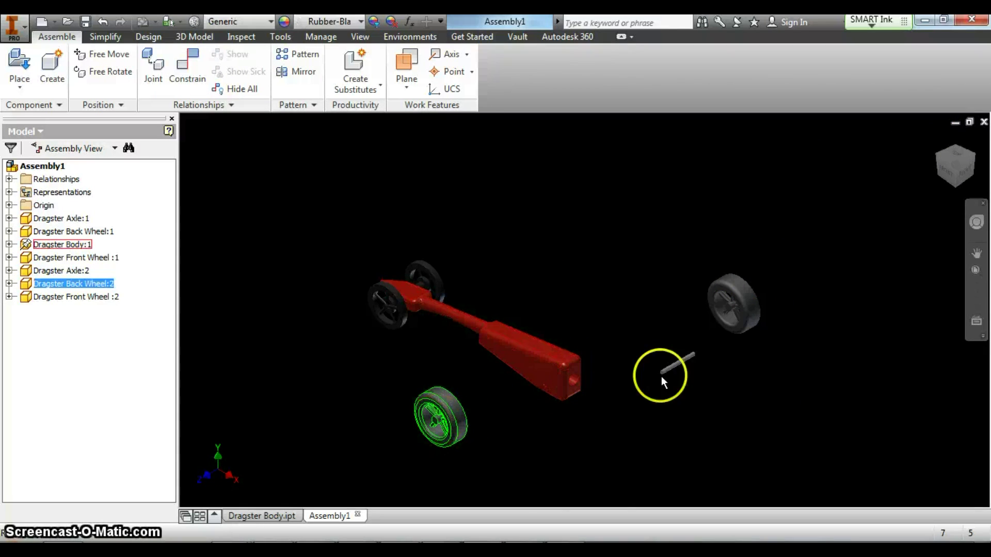
click(188, 69)
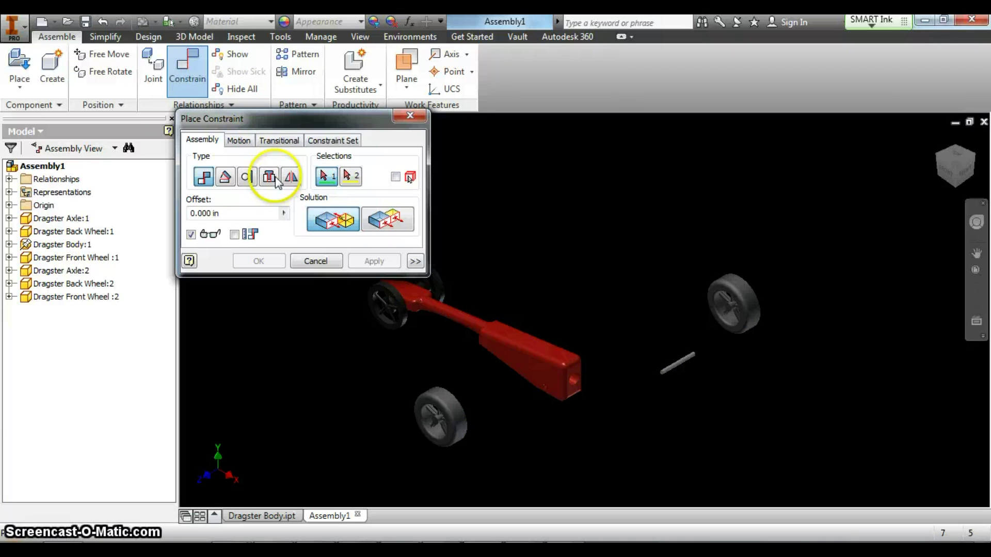
click(269, 177)
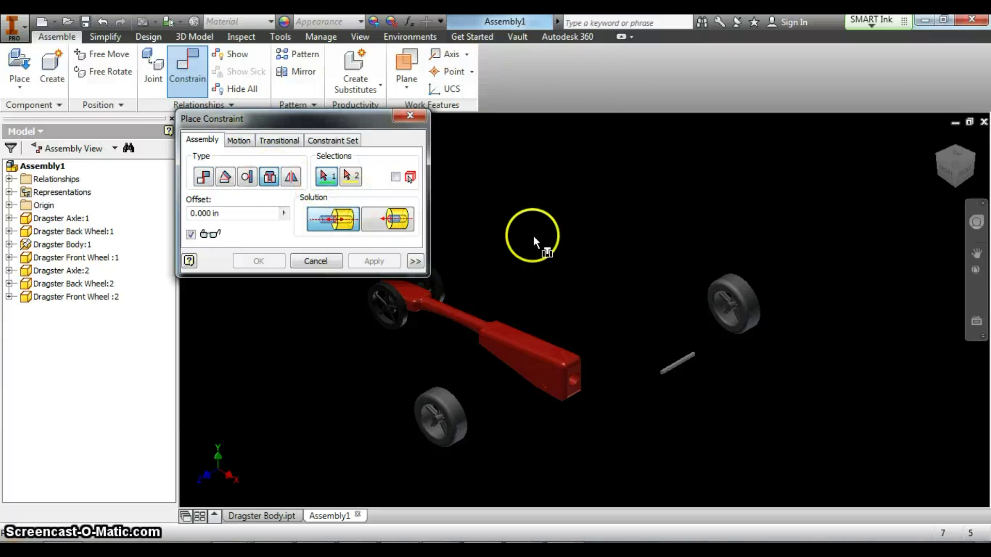
click(672, 368)
drag(954, 176, 807, 237)
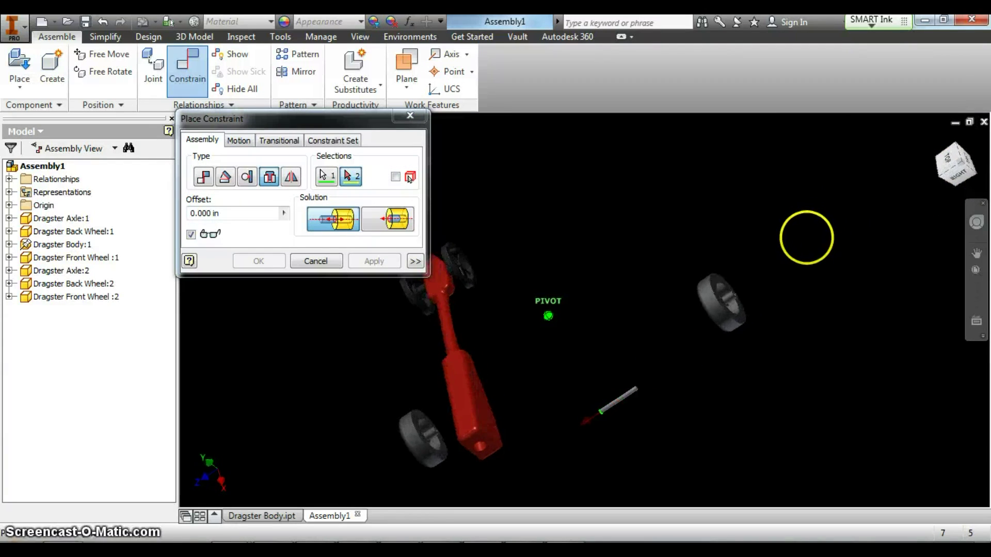
scroll(440, 426, down, 5)
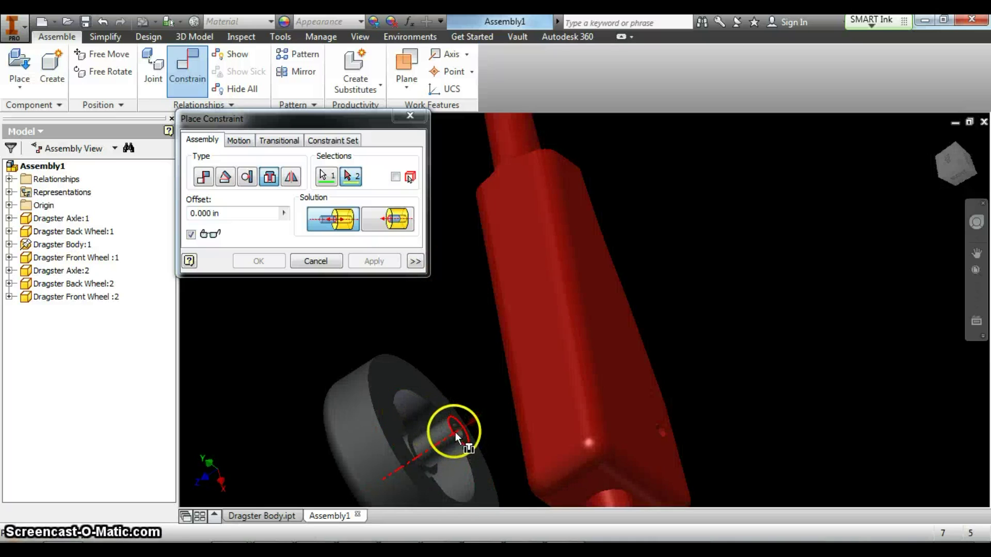
click(459, 430)
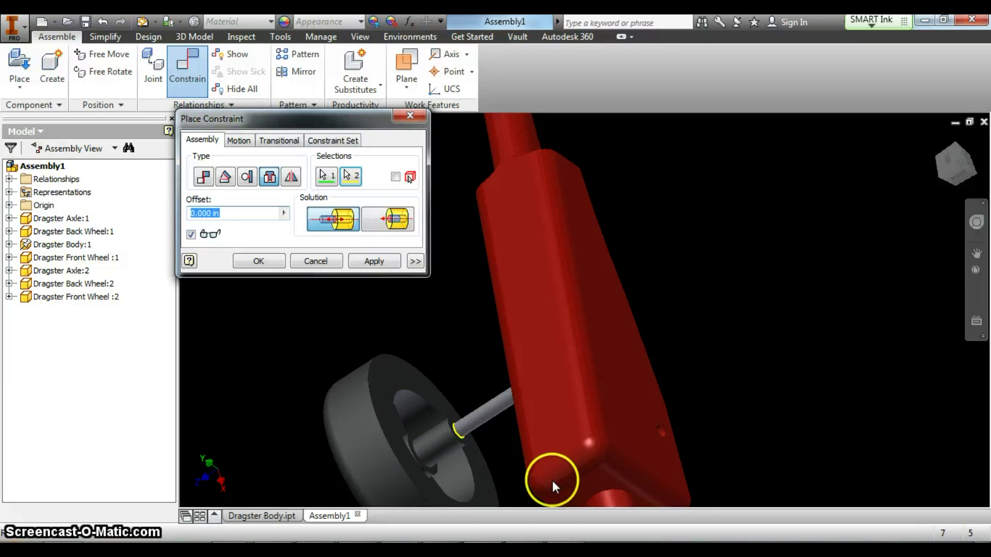
text(-.25)
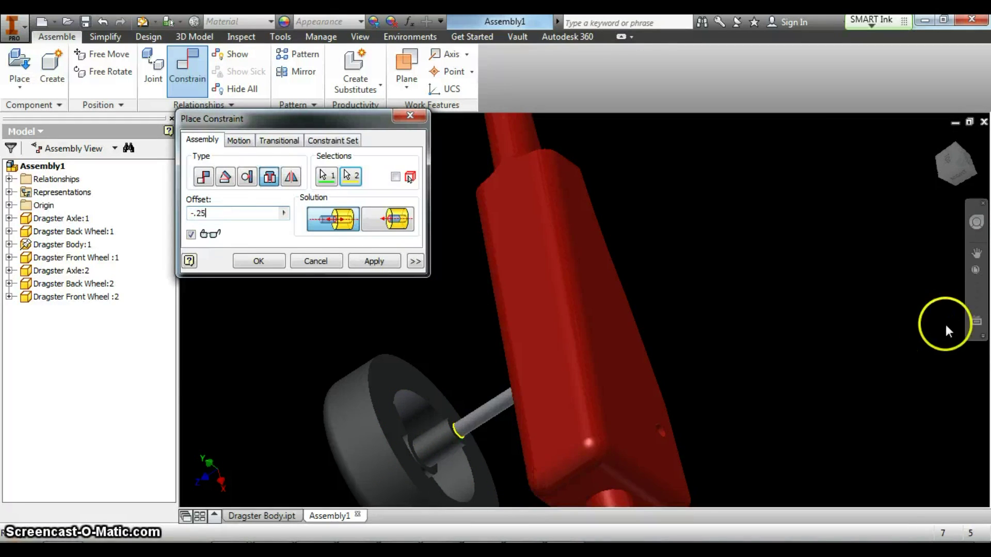
click(375, 262)
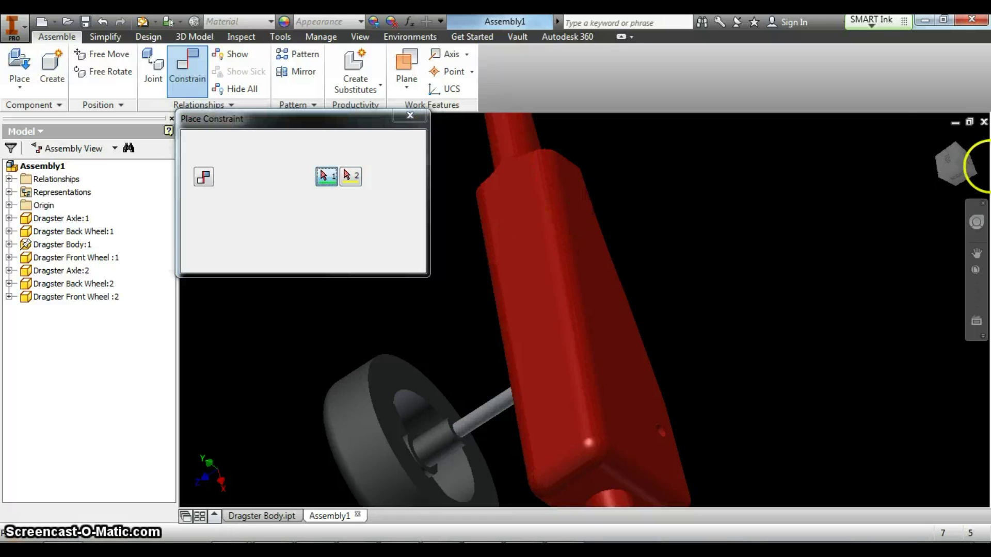
click(939, 142)
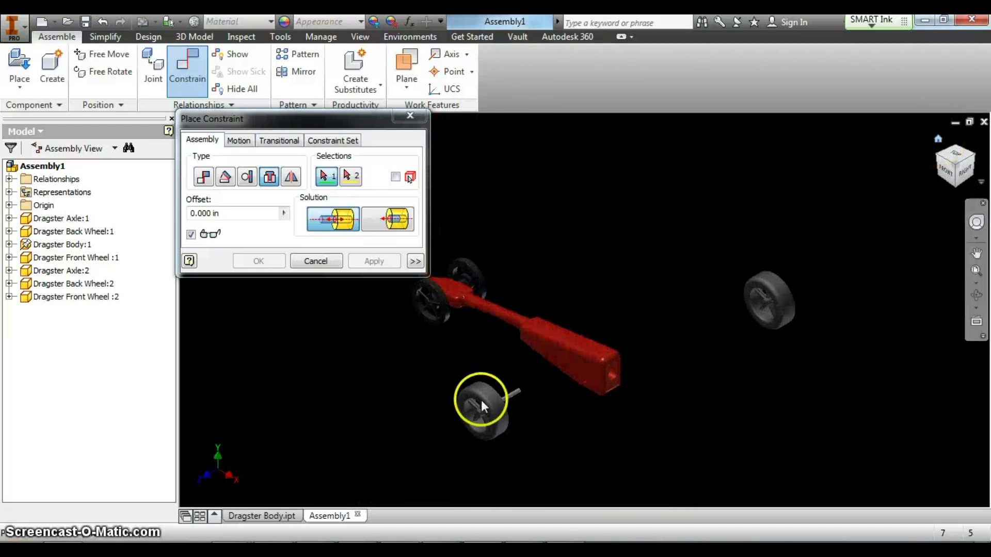
scroll(584, 390, down, 4)
Step: Insert the back wheel's axle end into the body's rear hole, opposed, with -1 offset
click(585, 375)
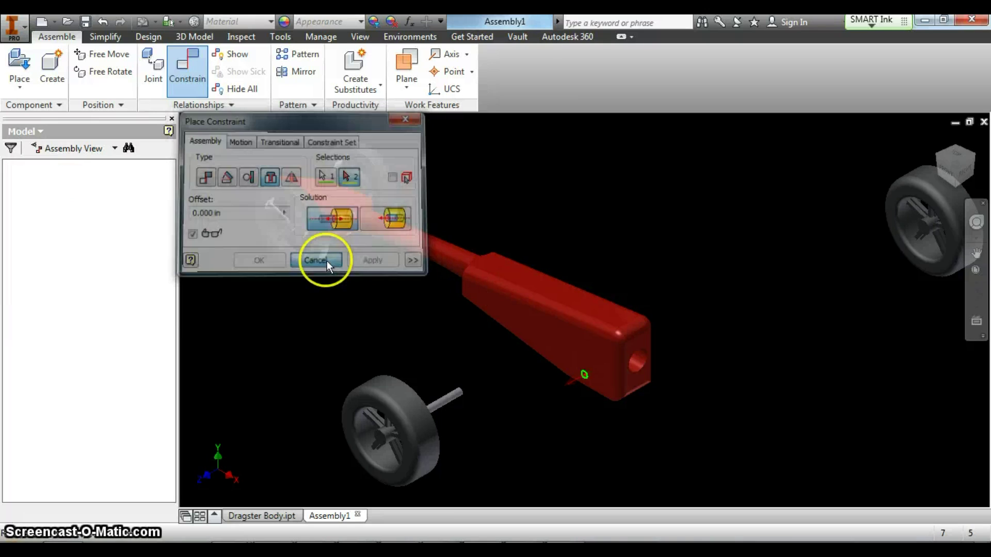
click(327, 263)
scroll(586, 381, up, 6)
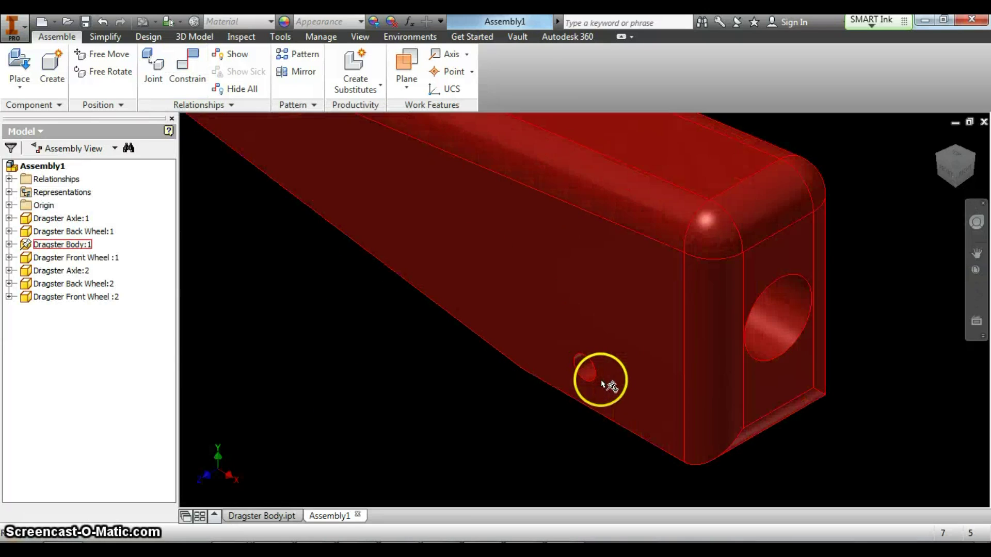
scroll(596, 383, up, 4)
scroll(610, 385, down, 2)
scroll(611, 385, down, 5)
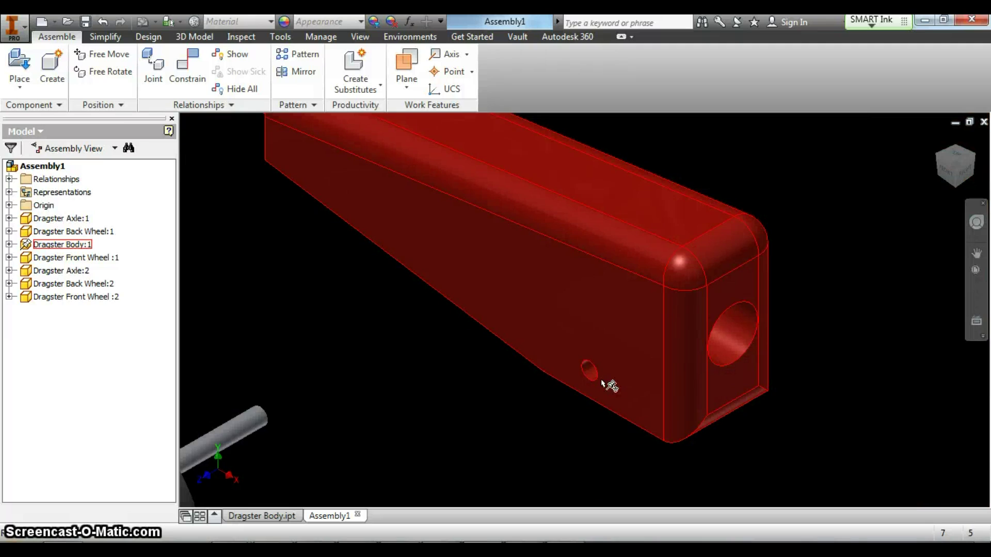
scroll(611, 385, down, 4)
click(187, 70)
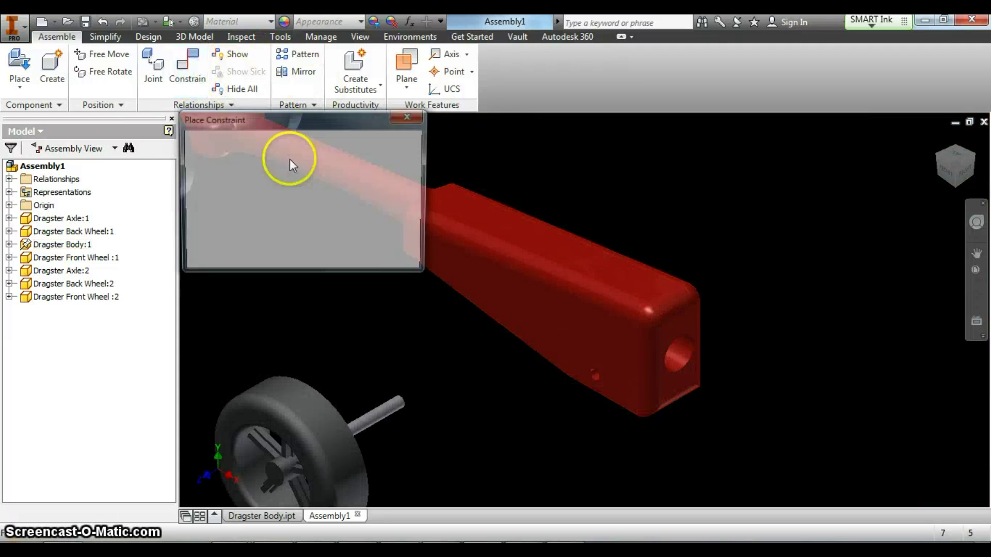
click(390, 409)
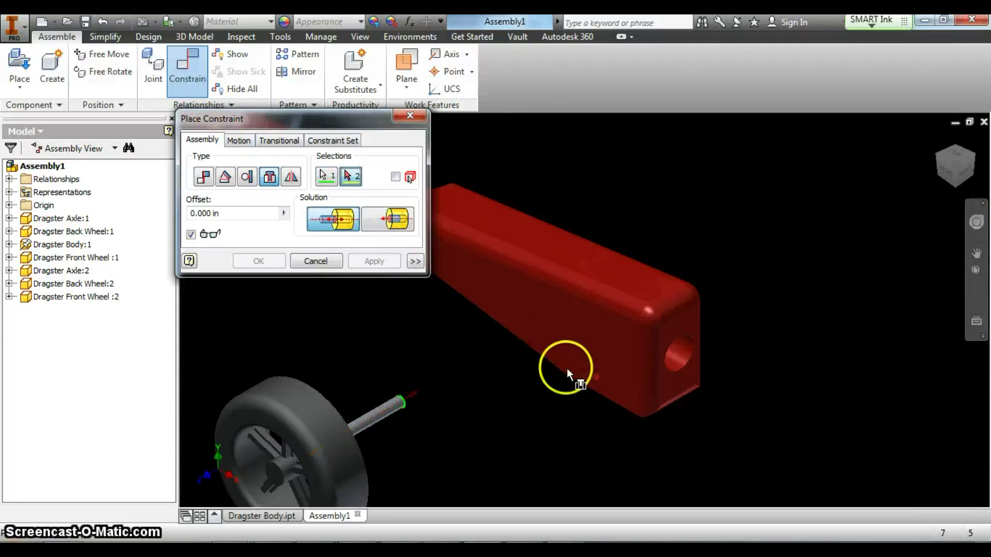
click(601, 370)
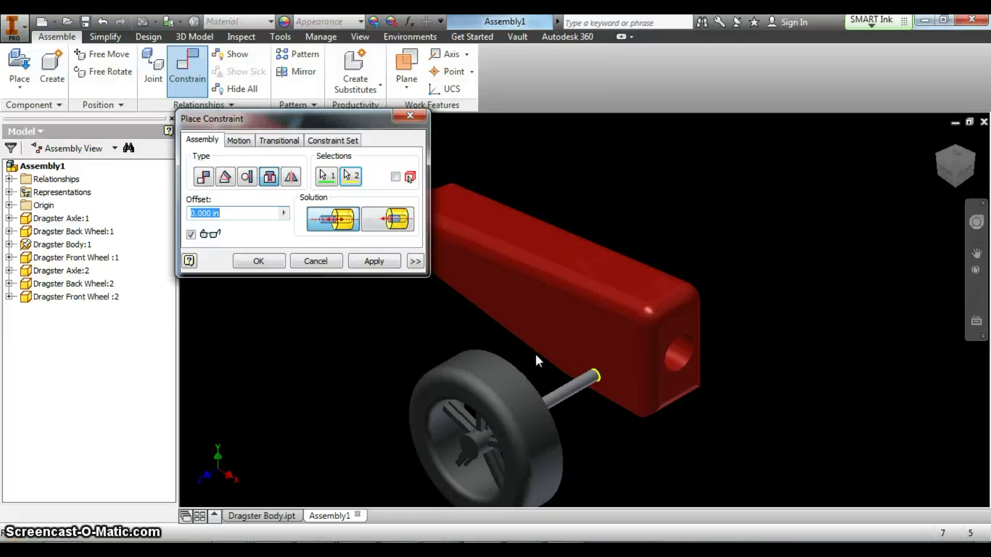
key(Delete)
text(-1)
click(333, 221)
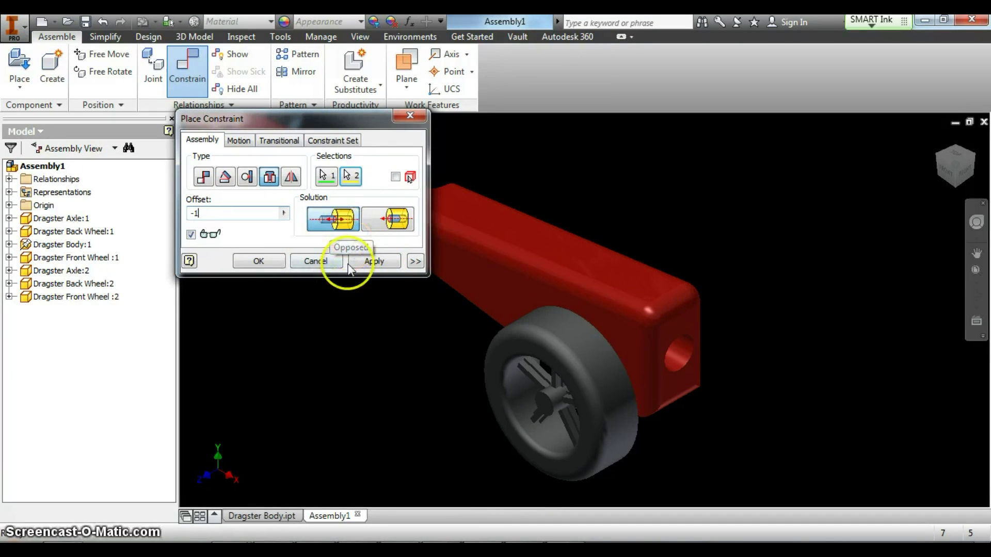
click(374, 261)
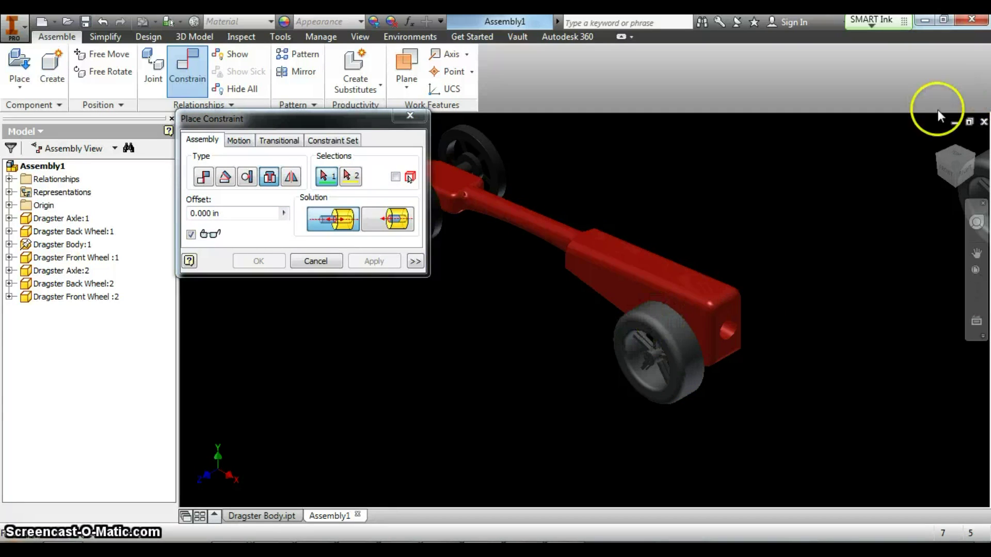
Step: Insert the far-side rear hole into the remaining back wheel's axle end, offset -0.25
drag(954, 162, 883, 192)
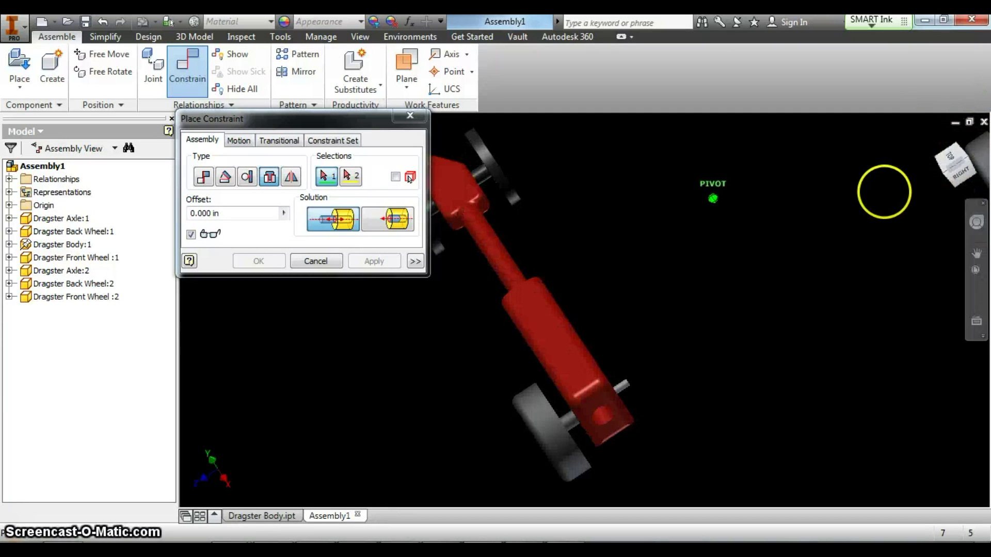
middle_drag(868, 279, 774, 300)
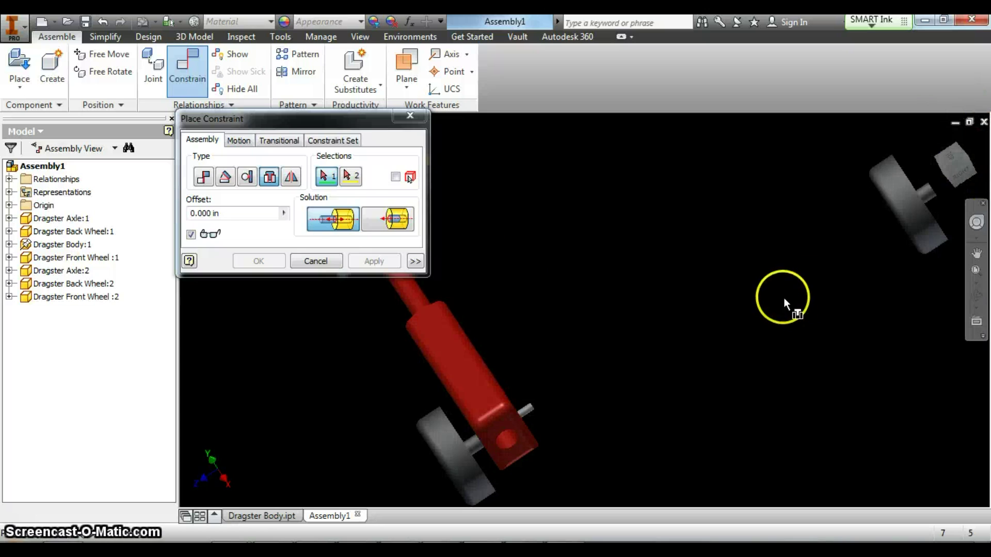
click(507, 411)
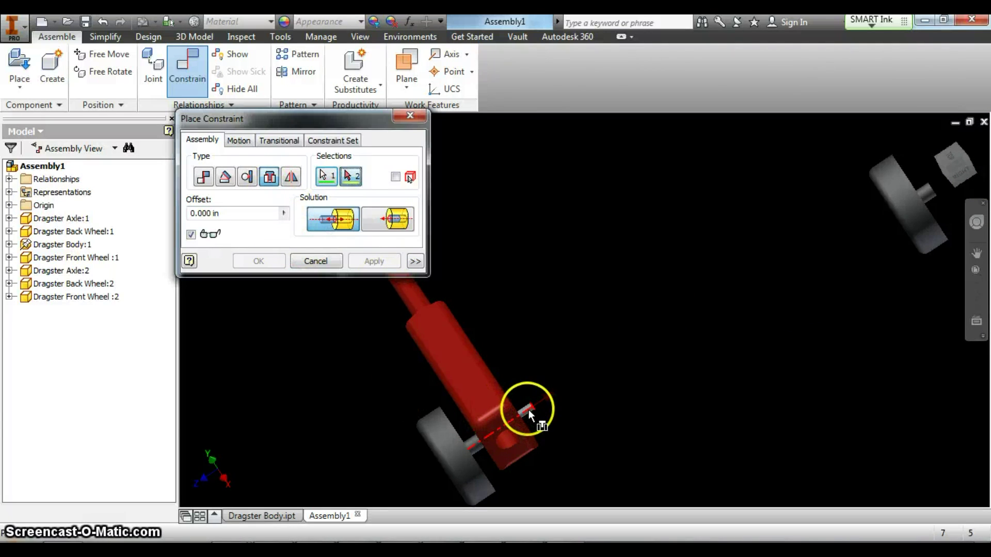
click(934, 189)
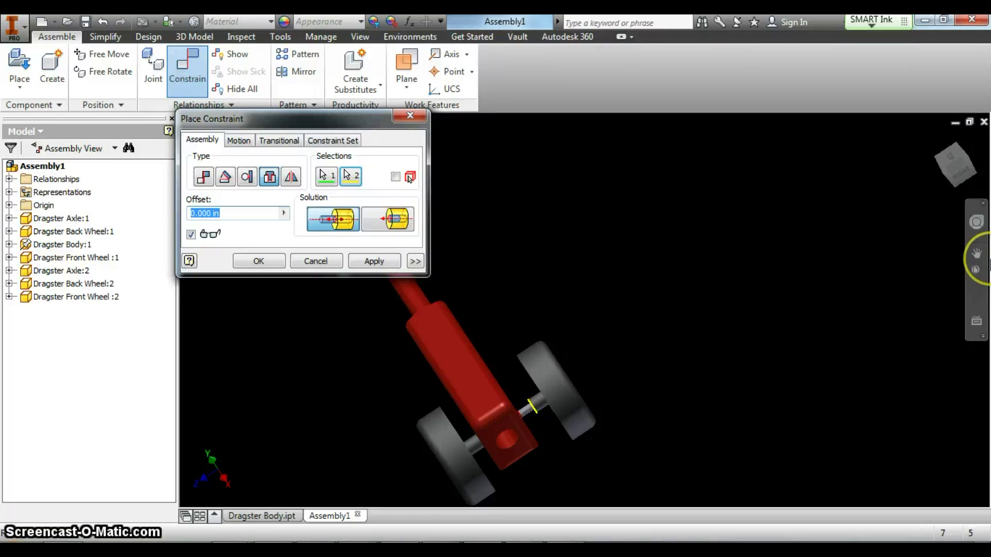
text(-.25)
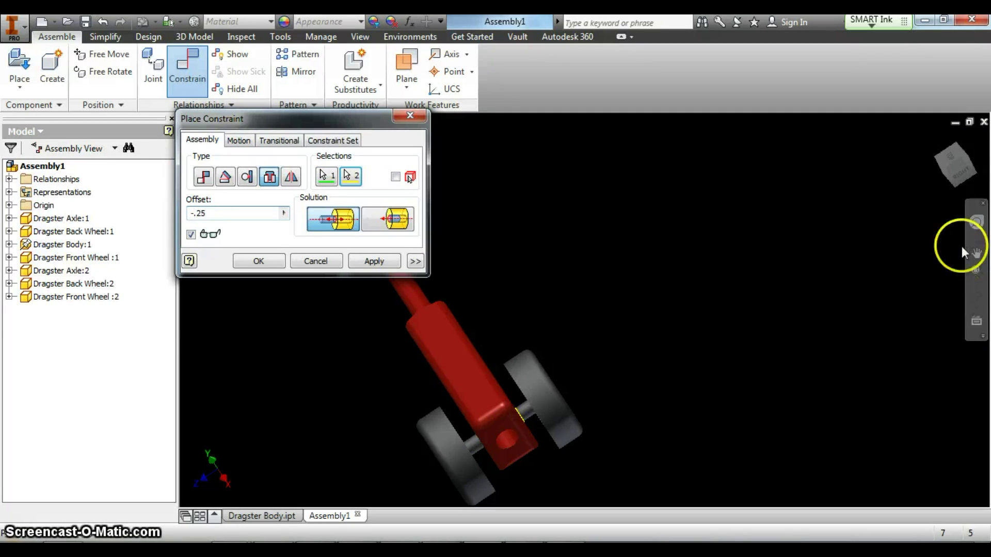
click(375, 261)
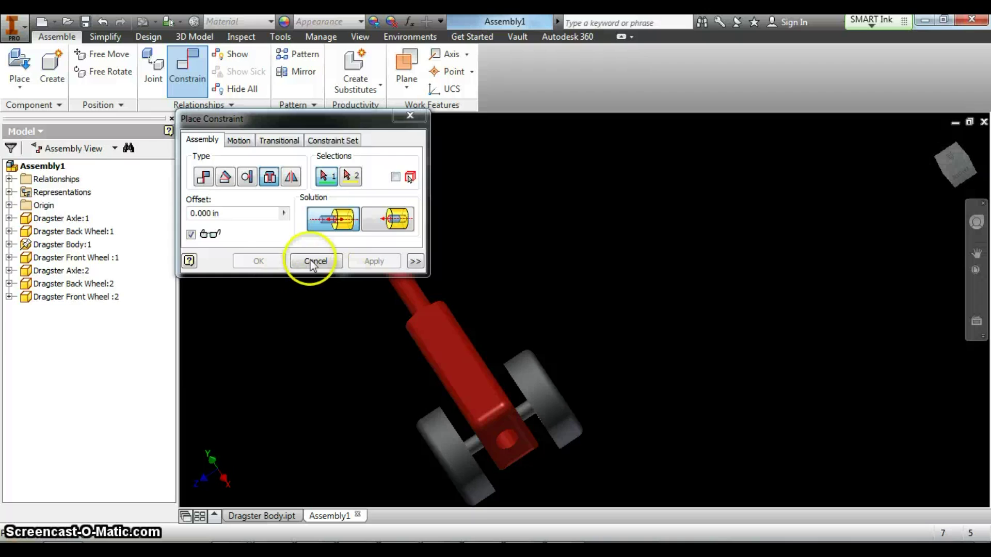
click(316, 261)
click(939, 143)
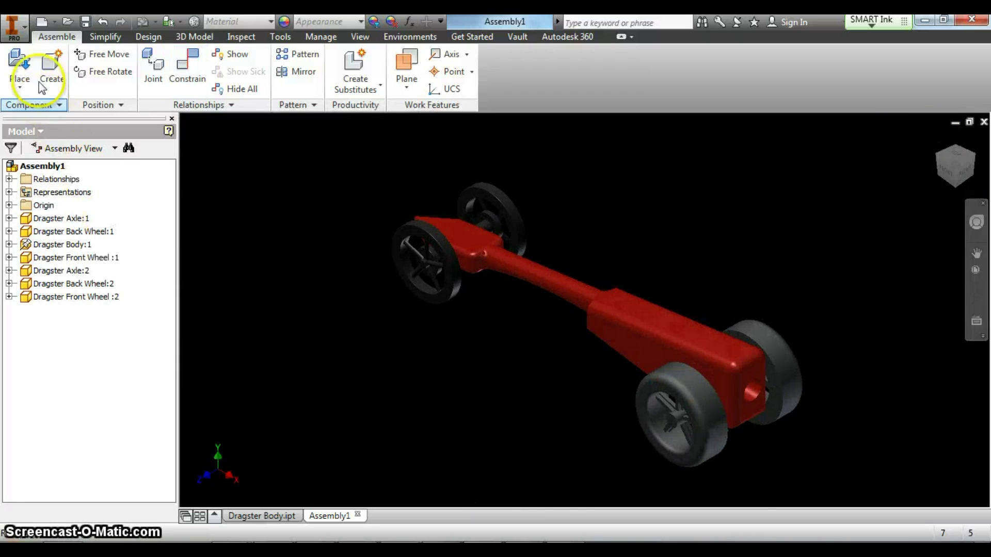
Step: Save the assembly as 'Dragster Assembly' in the Dragster folder, confirming its changed part files
click(16, 27)
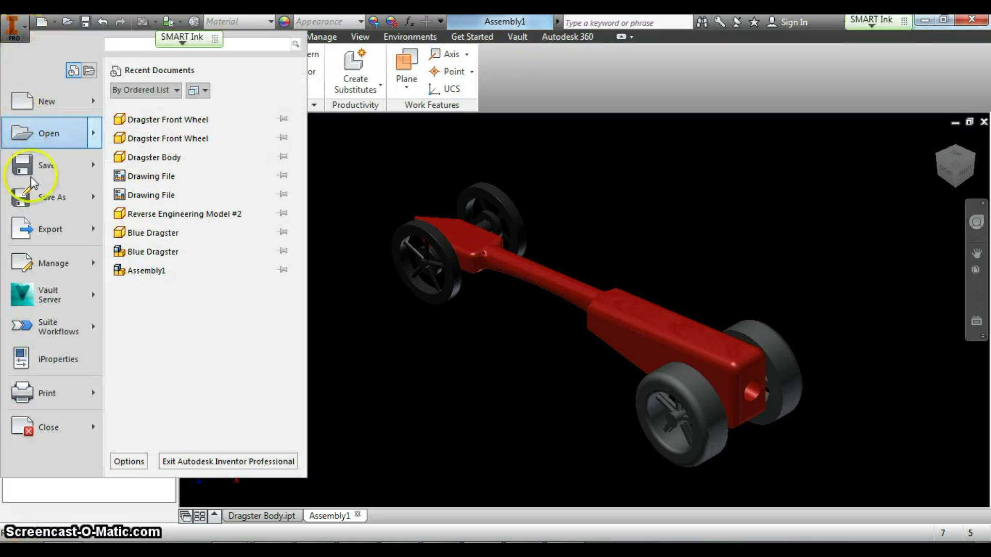
click(45, 135)
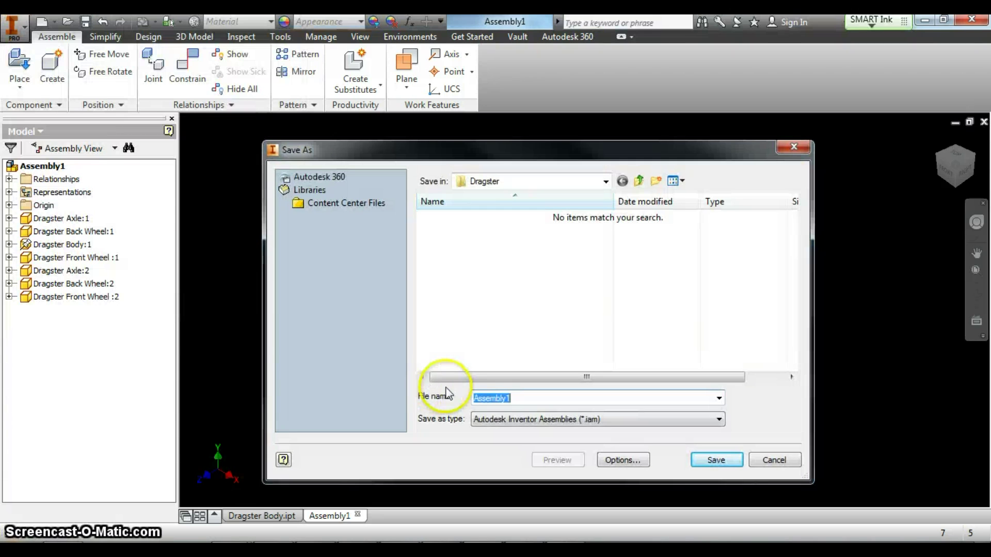
text(D)
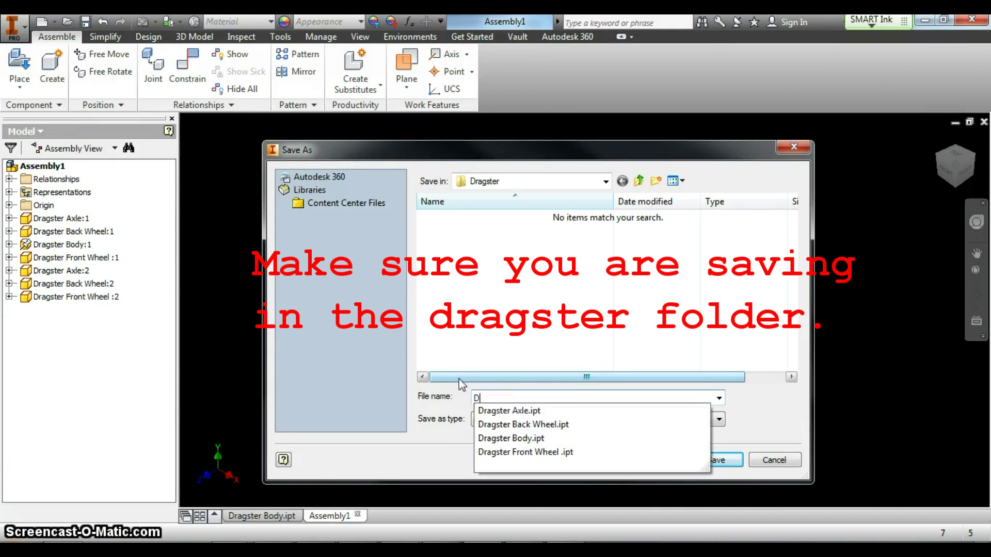
text(ragster Assembly)
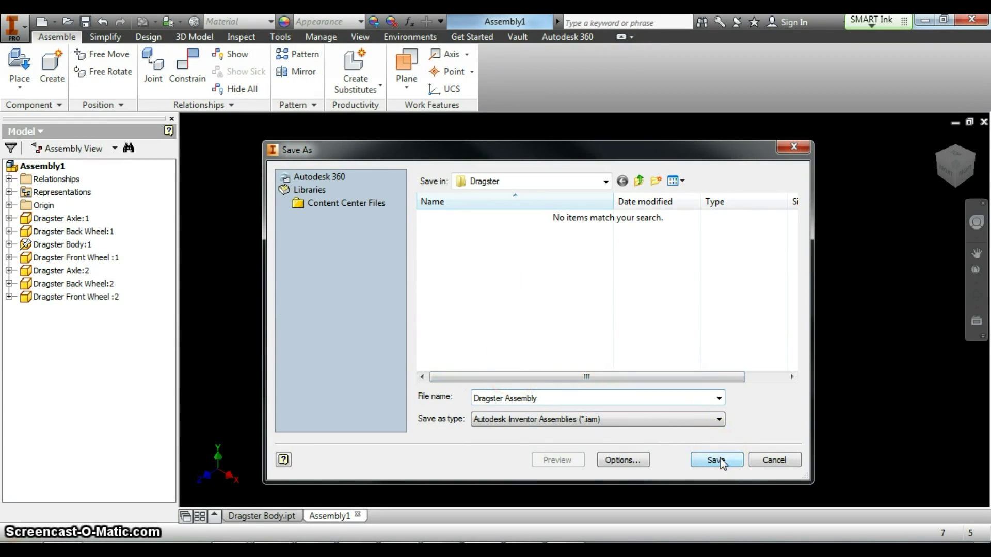
click(717, 459)
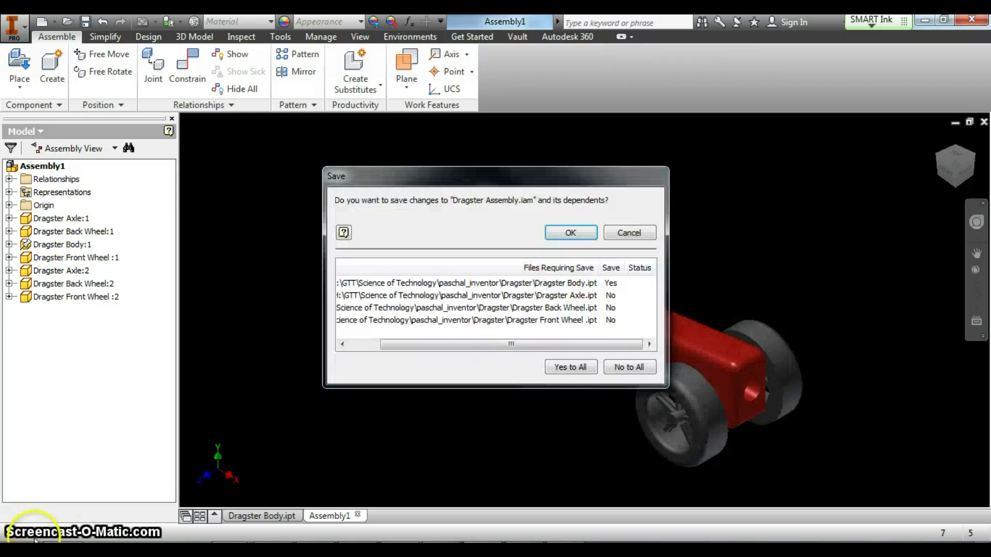
click(571, 233)
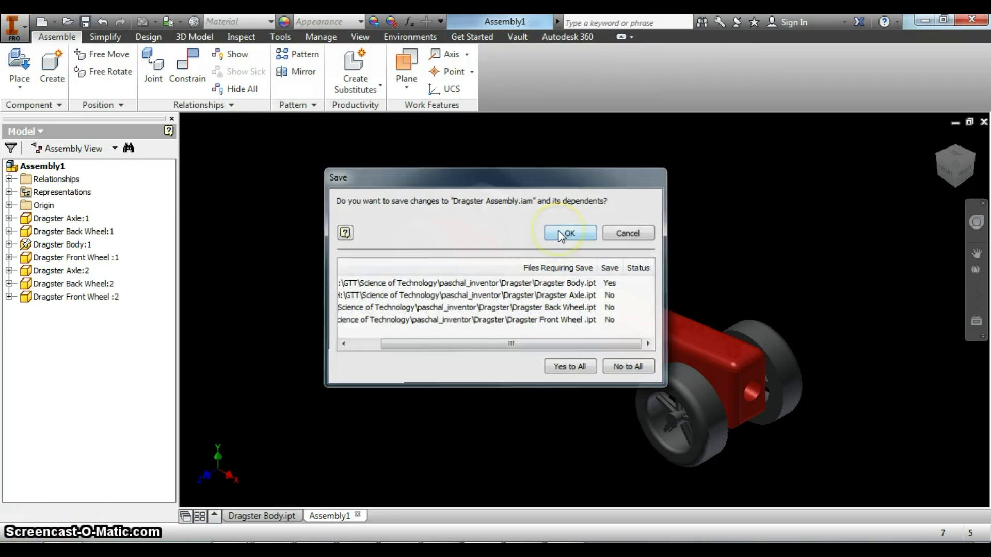